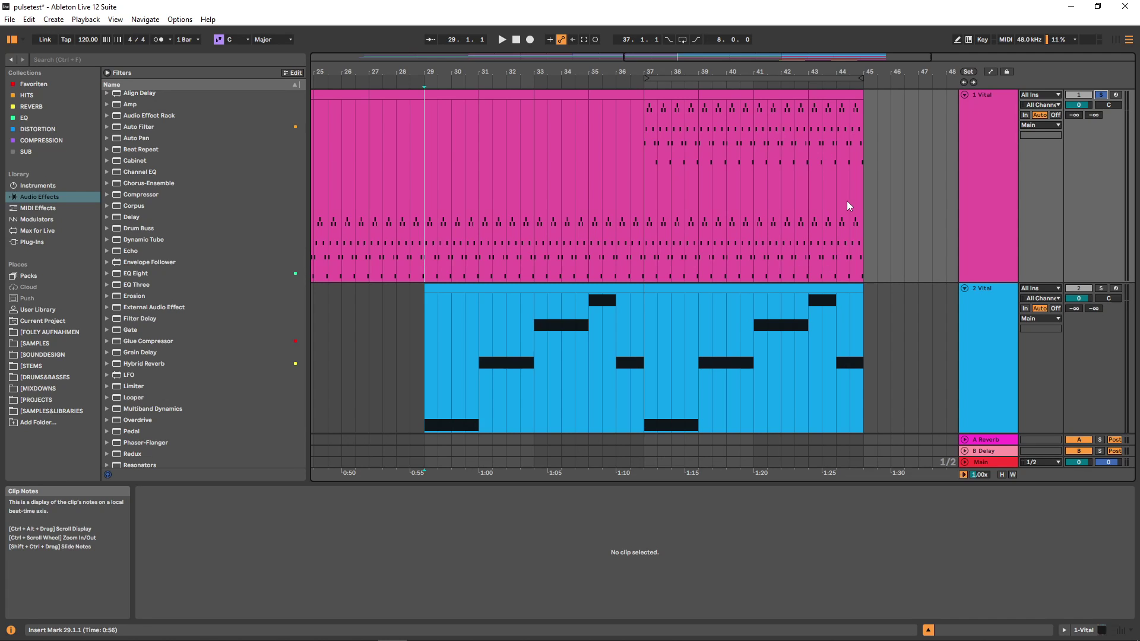
Select bars 29 to 31 on the 1 Vital track, view the clip's arpeggio notes and play them back.
left_click_drag(479, 236, 425, 236)
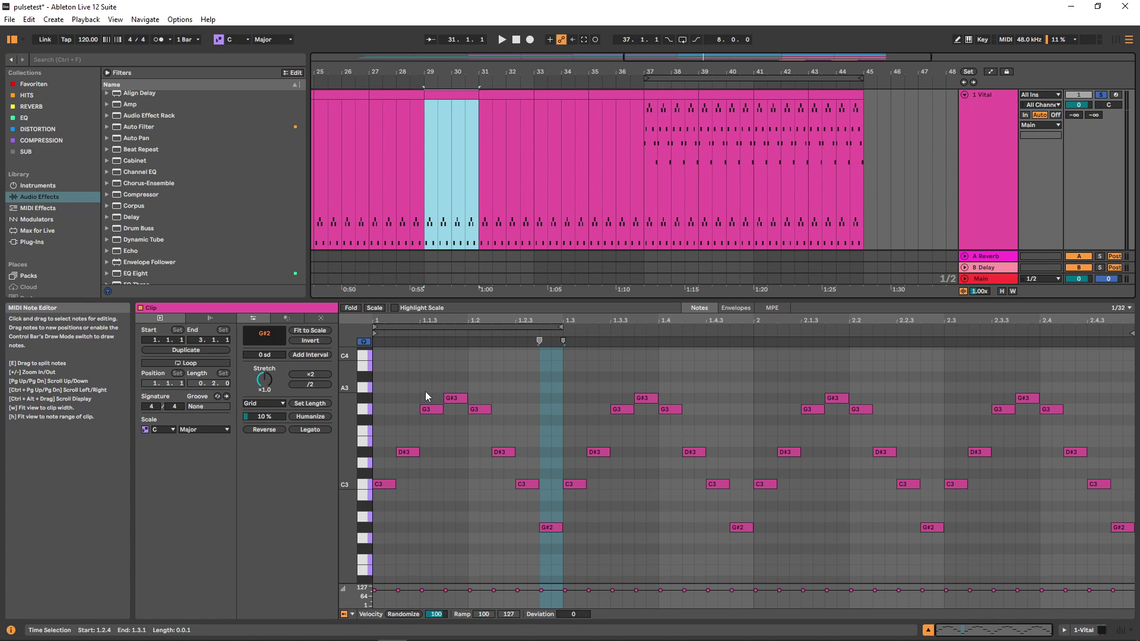
key("space")
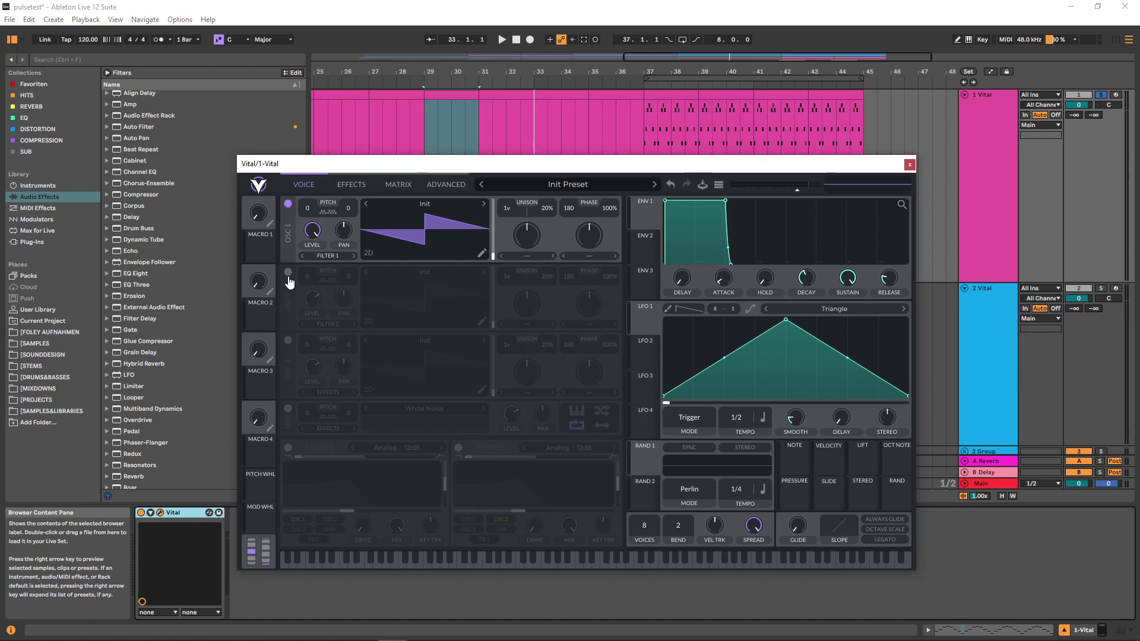
Enable oscillators 2 and 3 in Vital, giving oscillator 3 the Basic Shapes sine wave transposed to -12.
left_click(288, 272)
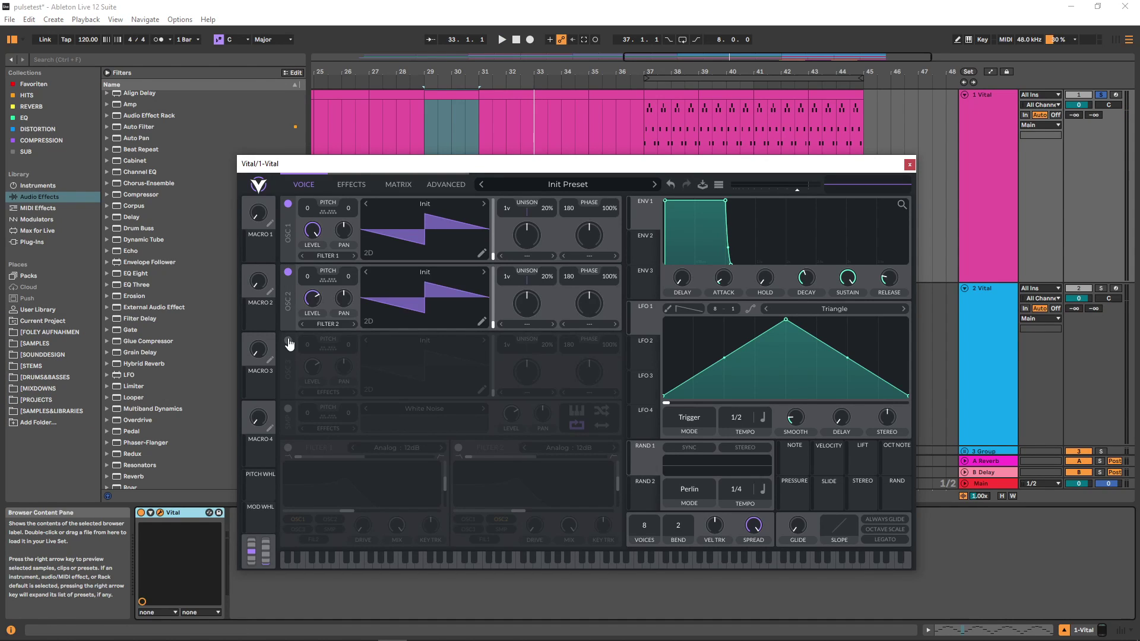
left_click(288, 340)
left_click(416, 341)
left_click(713, 363)
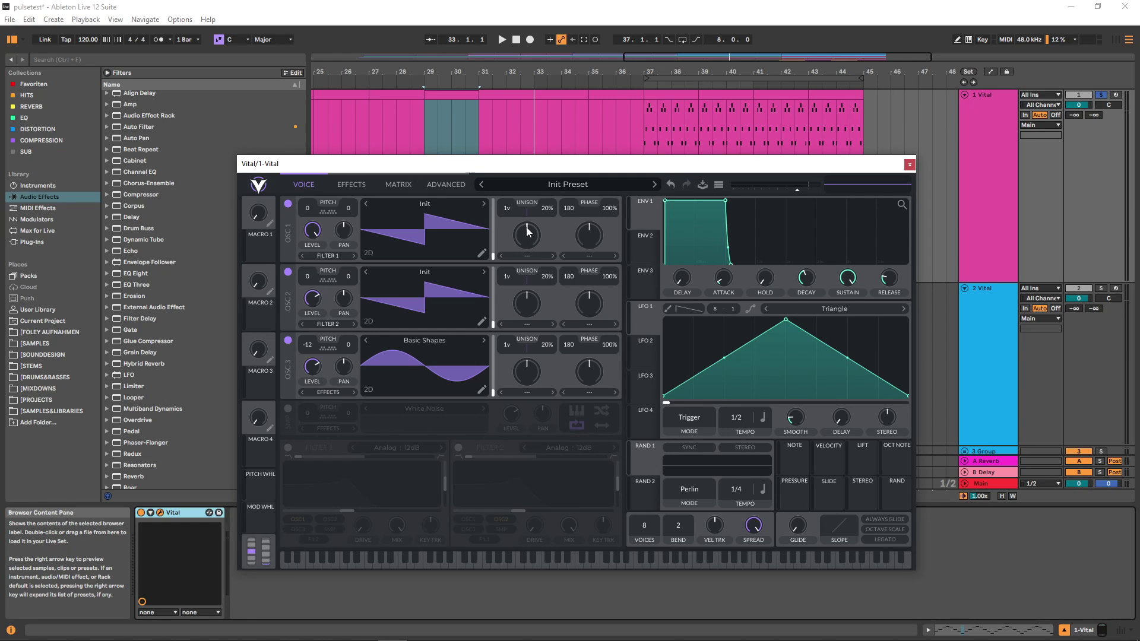
Set oscillator 1's unison to 5 voices with 10% detune and play back the sound.
left_click_drag(576, 166, 578, 176)
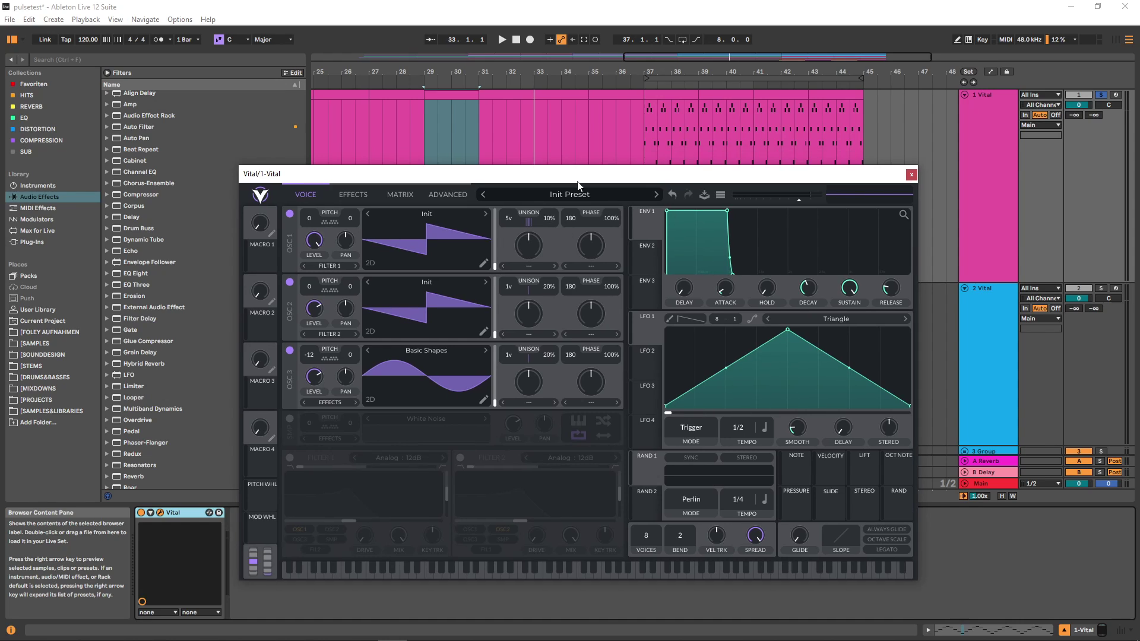
key("space")
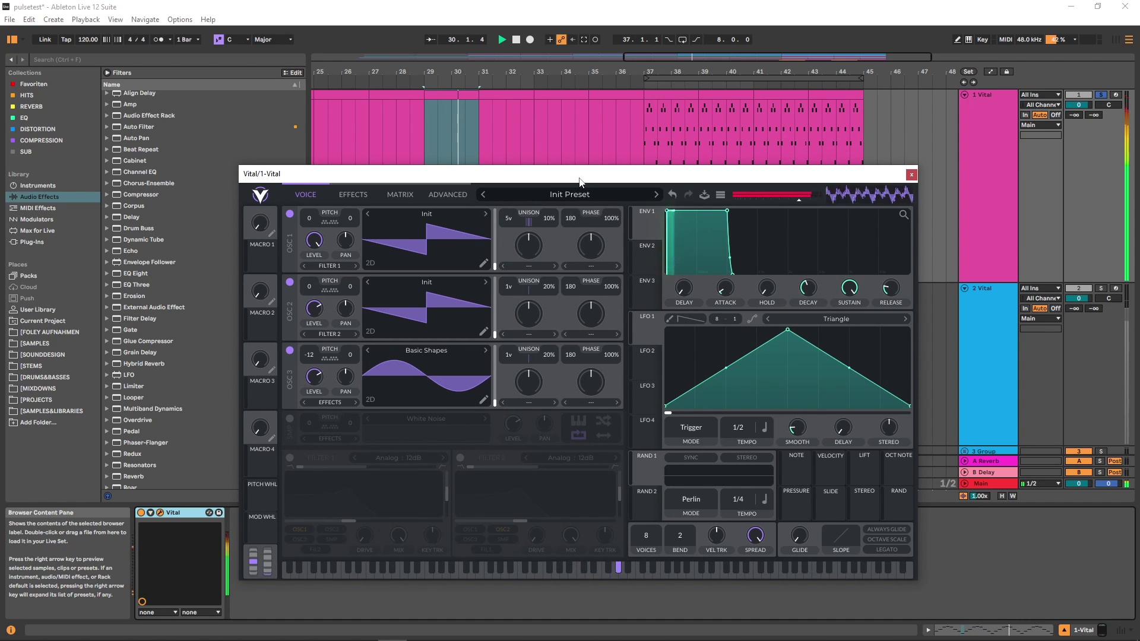
key("space")
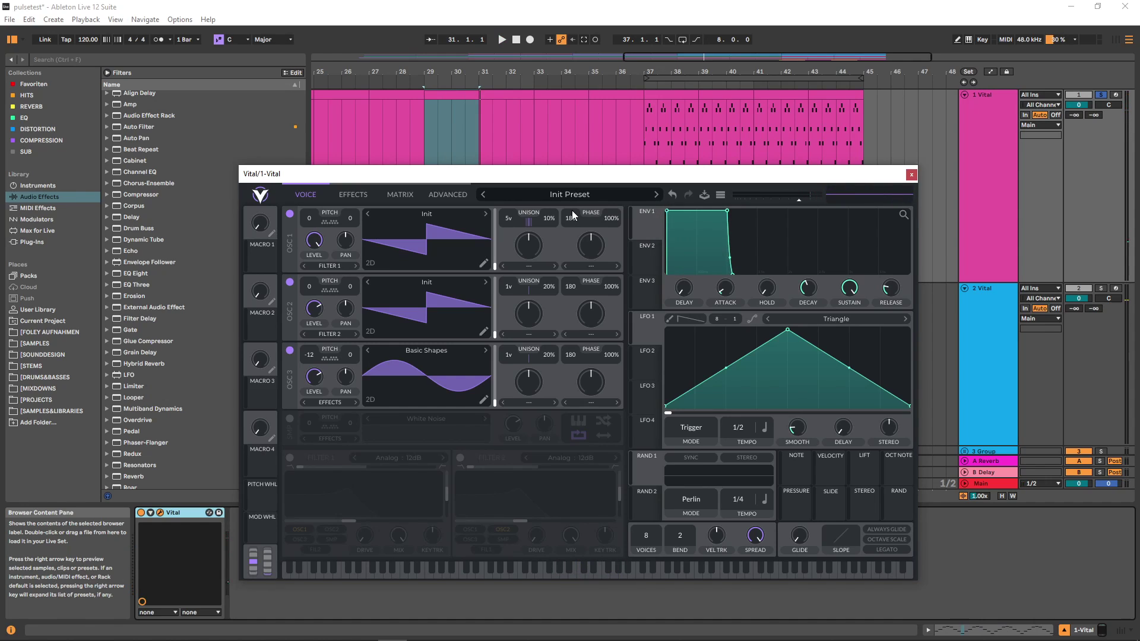
Enable Filter 1 for all three oscillators and modulate its cutoff with LFO 1.
left_click(290, 457)
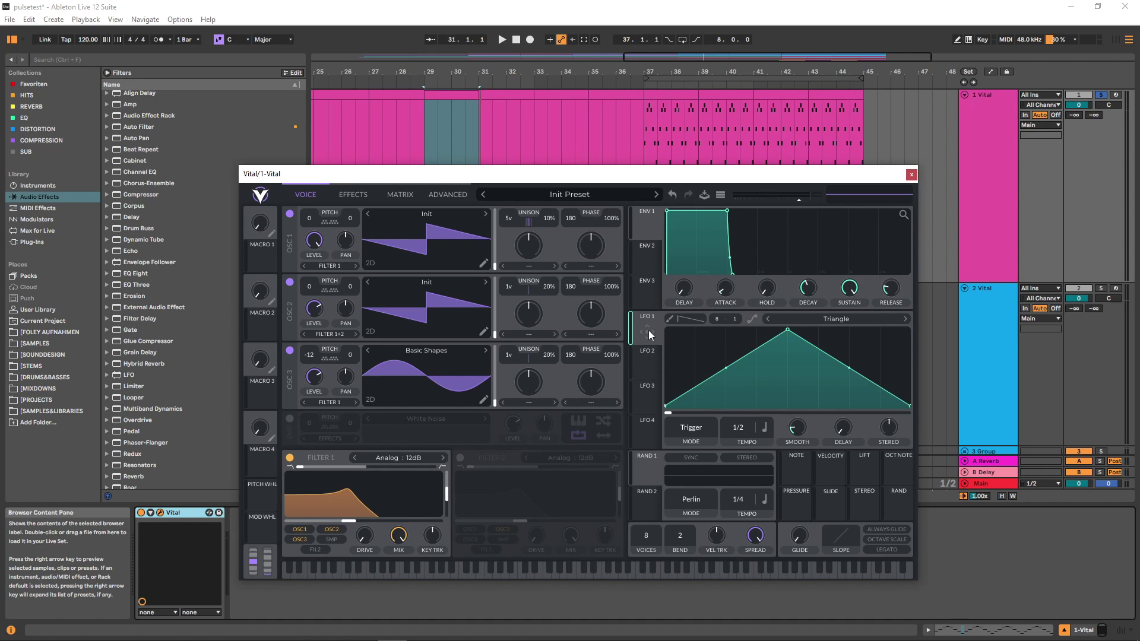
left_click_drag(649, 332, 306, 522)
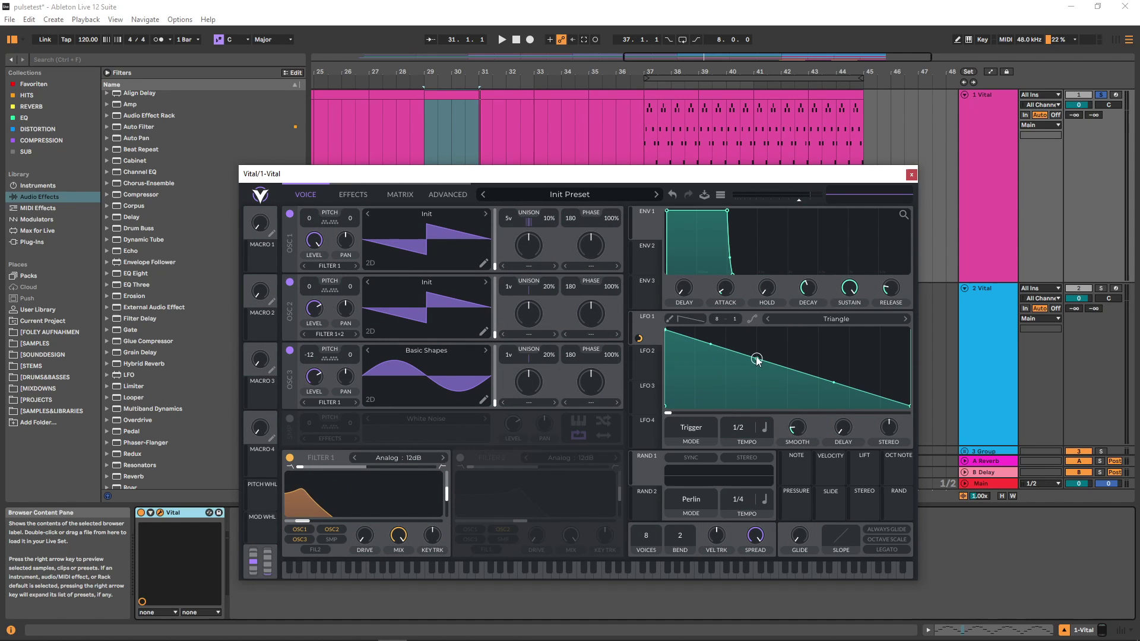
Reshape LFO 1 from a triangle into a steep curved decay and audition the filter movement.
left_click_drag(756, 359, 788, 407)
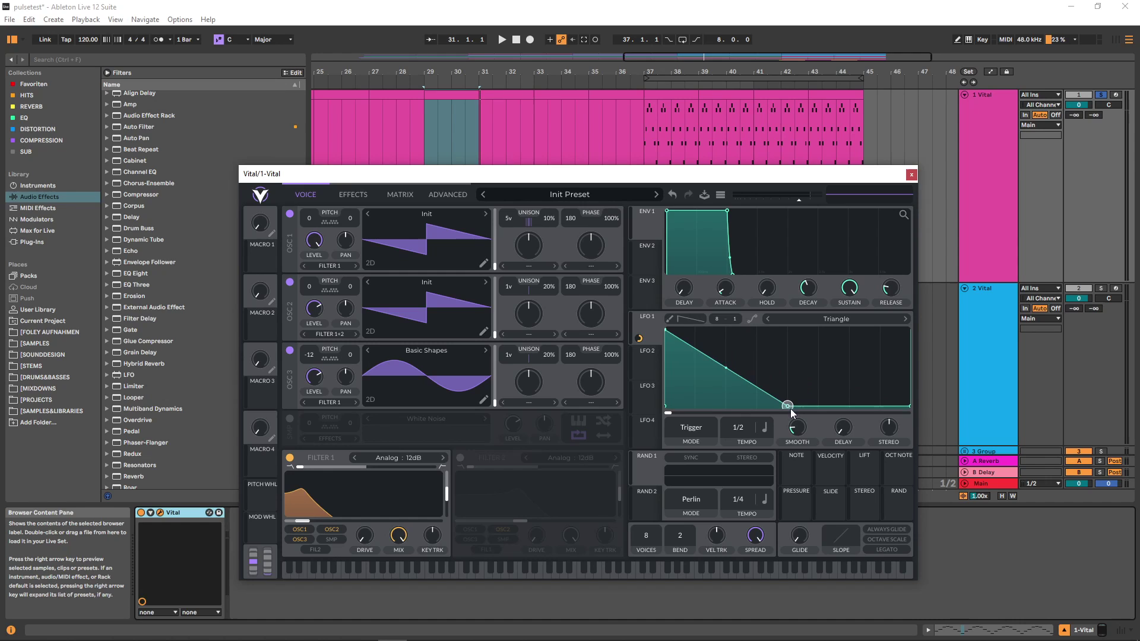
left_click_drag(729, 371, 710, 439)
key("space")
left_click_drag(639, 338, 365, 511)
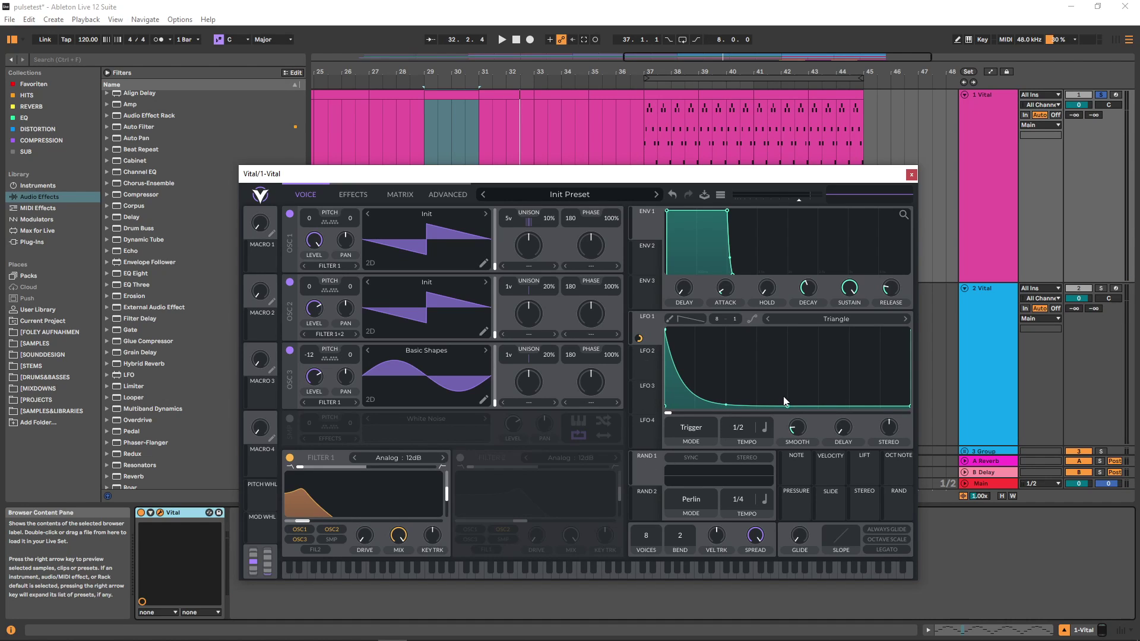
left_click_drag(785, 398, 819, 406)
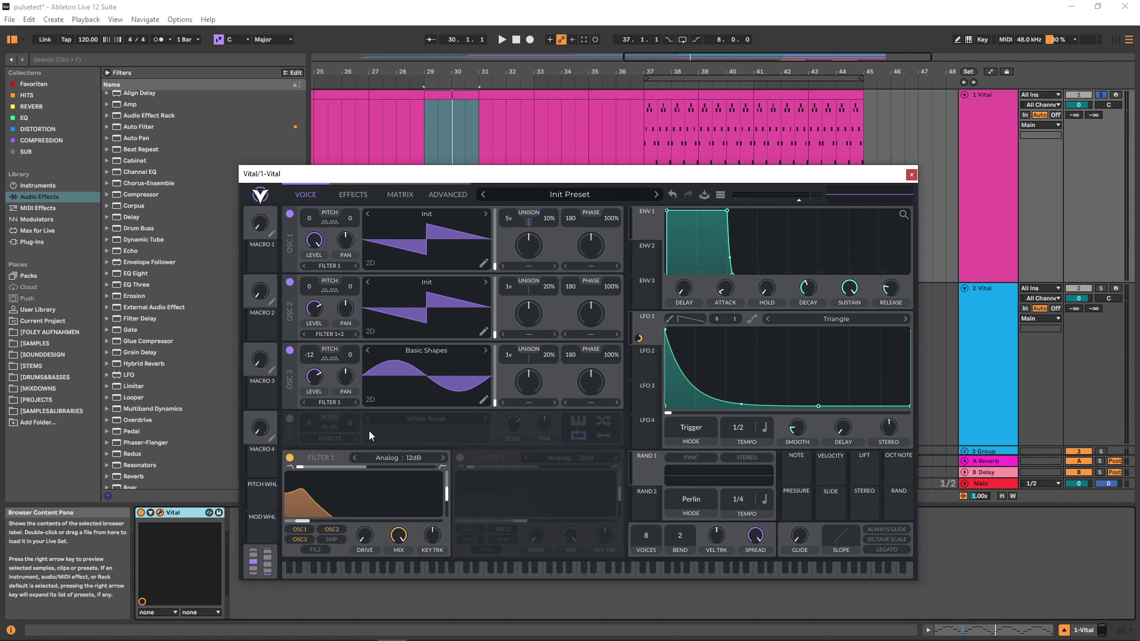
Enable Vital's Multiband compressor and Soft Clip distortion, raise the distortion drive, and audition the result before closing the plugin.
left_click(351, 196)
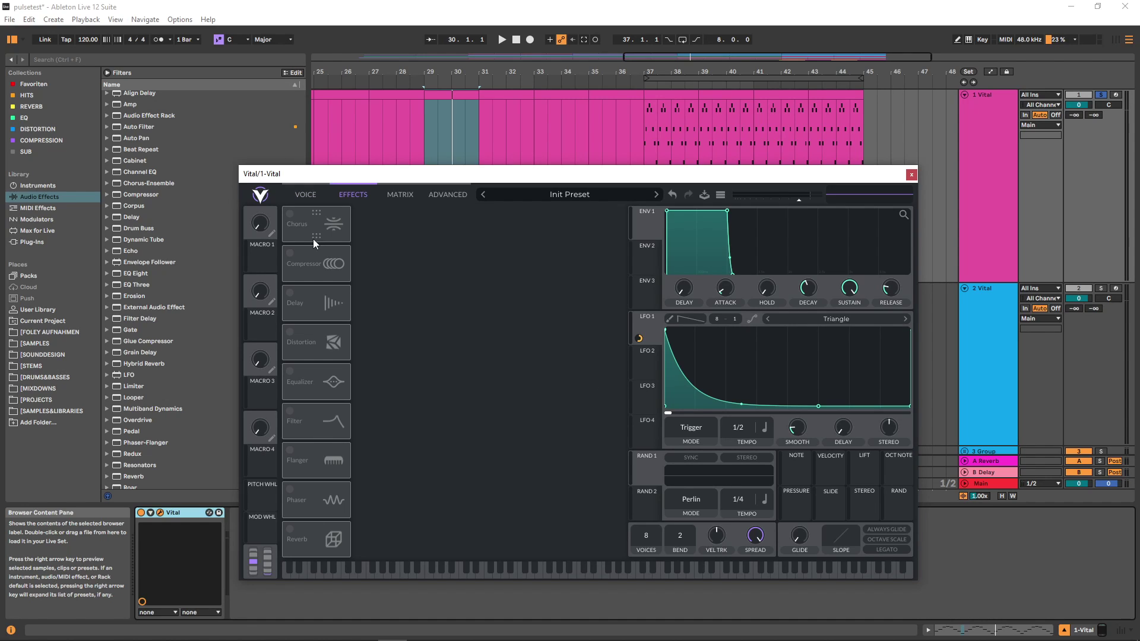
left_click(290, 253)
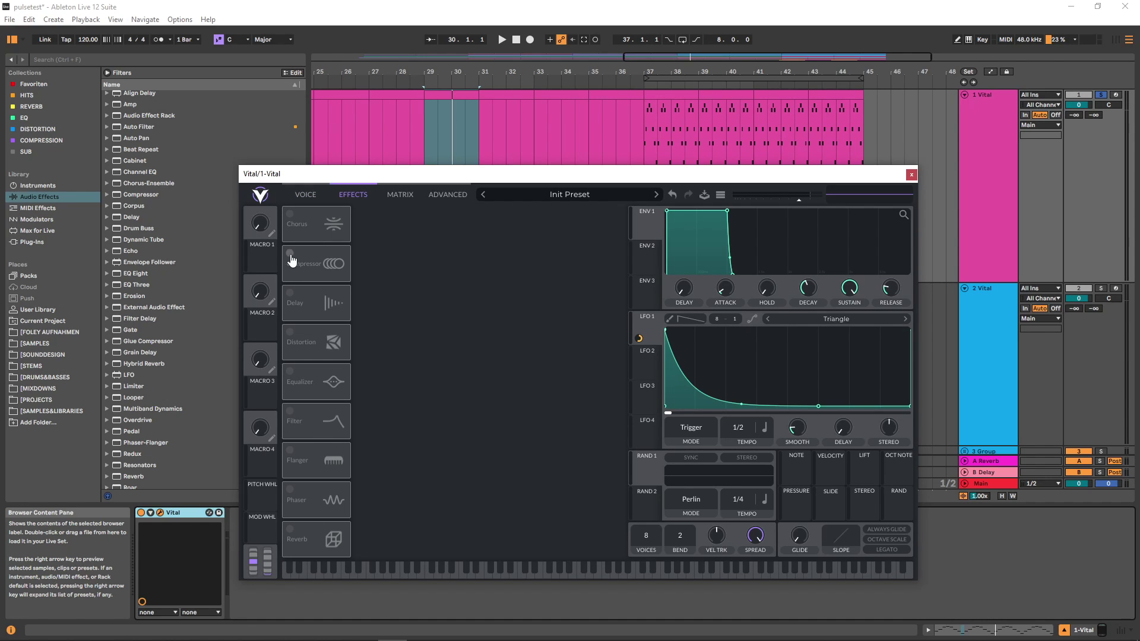
left_click(290, 333)
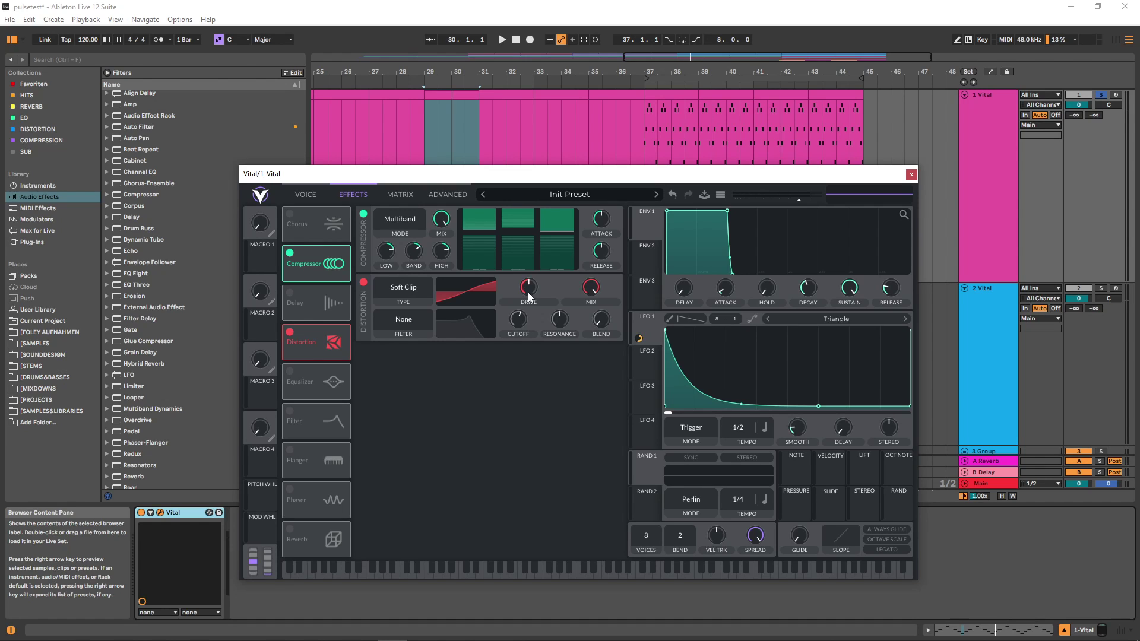
left_click_drag(528, 292, 535, 307)
key("space")
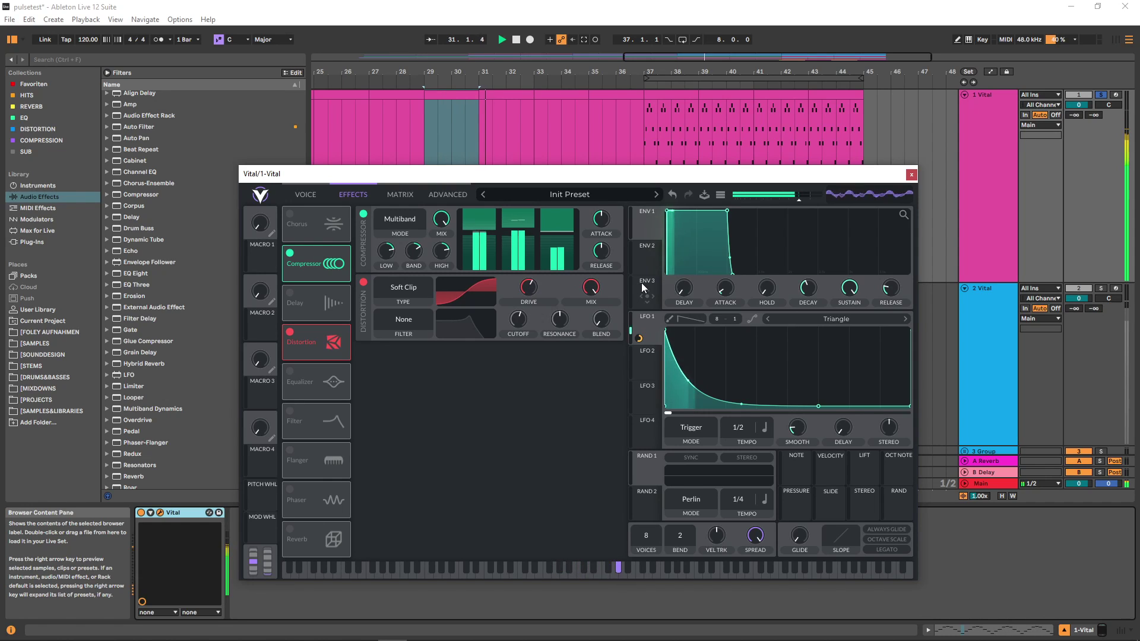
key("space")
left_click(911, 174)
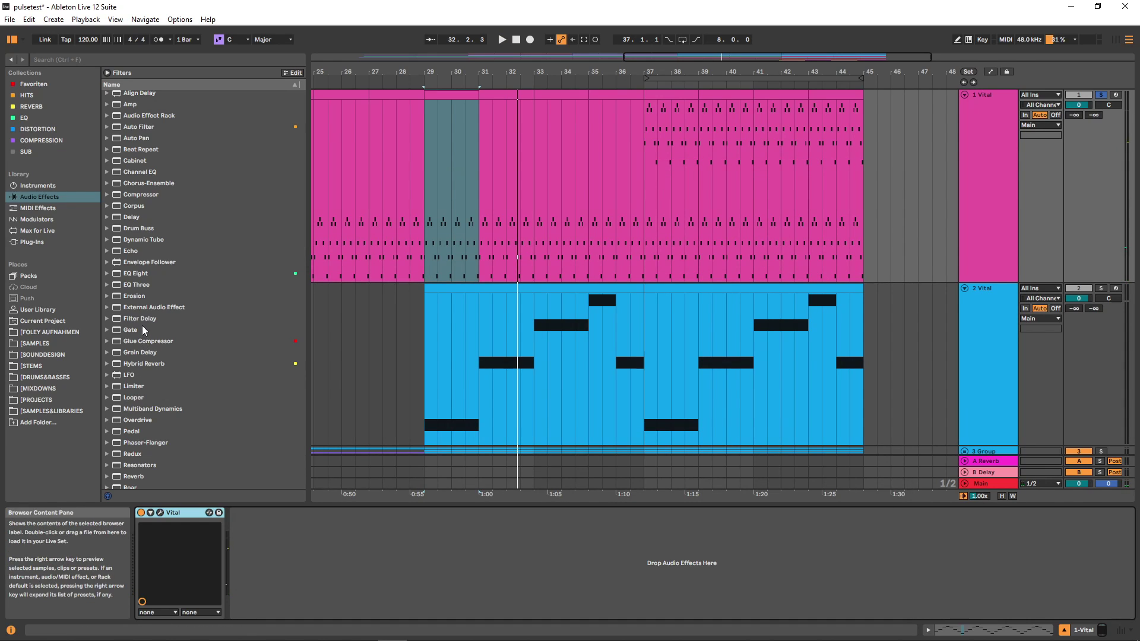
Add an EQ Eight with a band 8 high cut, automate its frequency rising from bar 29 to 37, and play it.
double_click(136, 273)
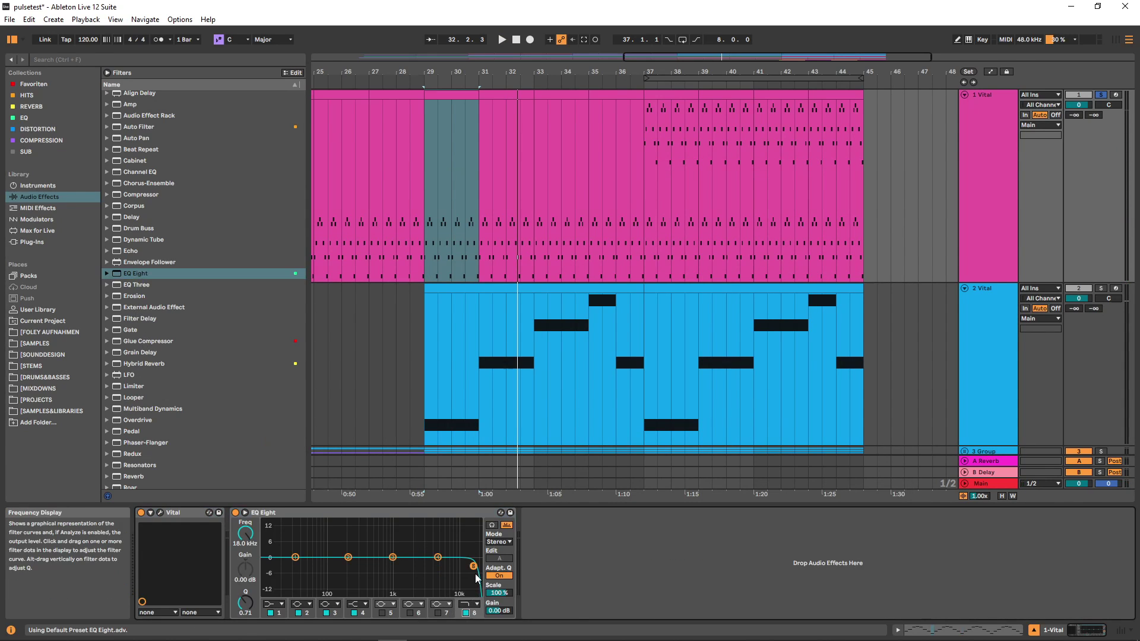
left_click(465, 613)
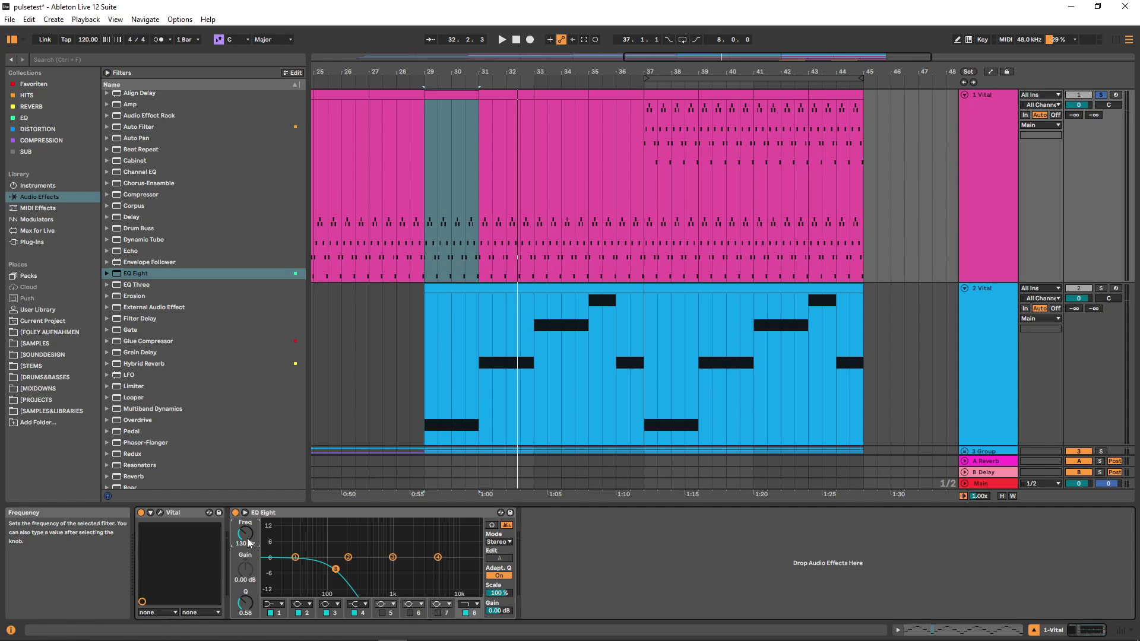
left_click_drag(247, 538, 247, 528)
key("a")
key("space")
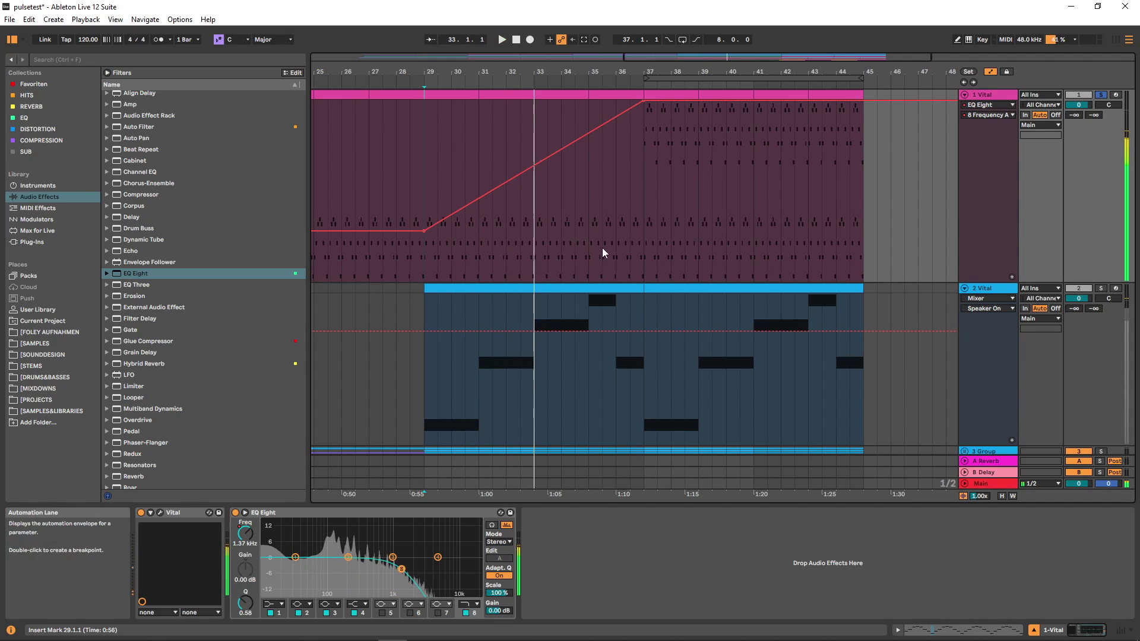
Open the 1 Vital clip at bar 37 to examine its octave-layered notes and play from that point.
left_click(649, 176)
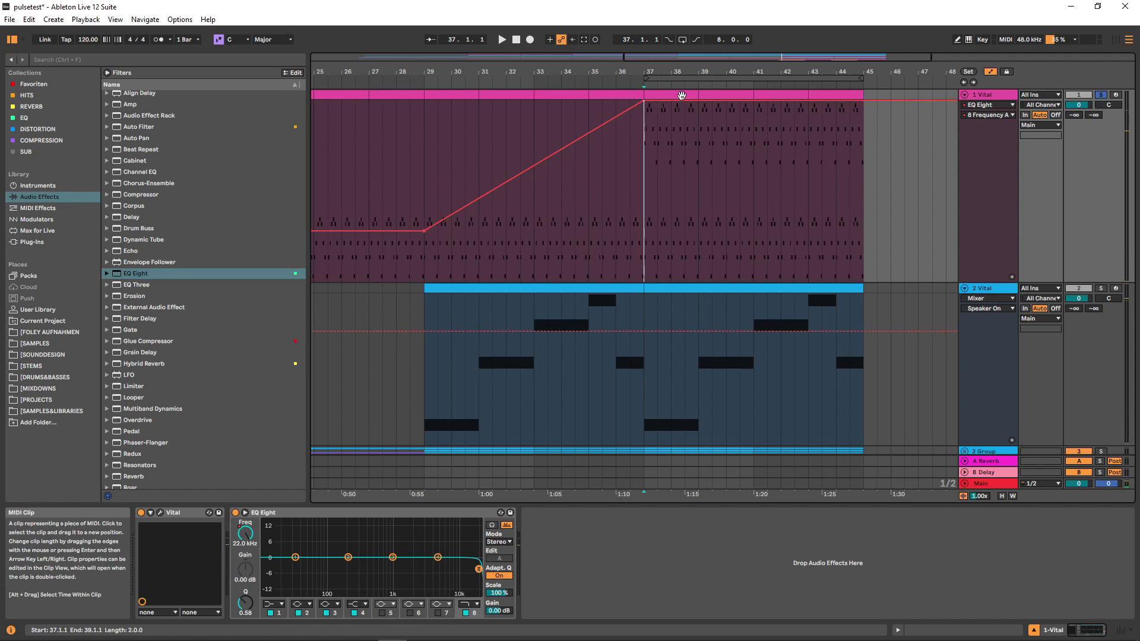
double_click(681, 95)
scroll(392, 450, "up", 4)
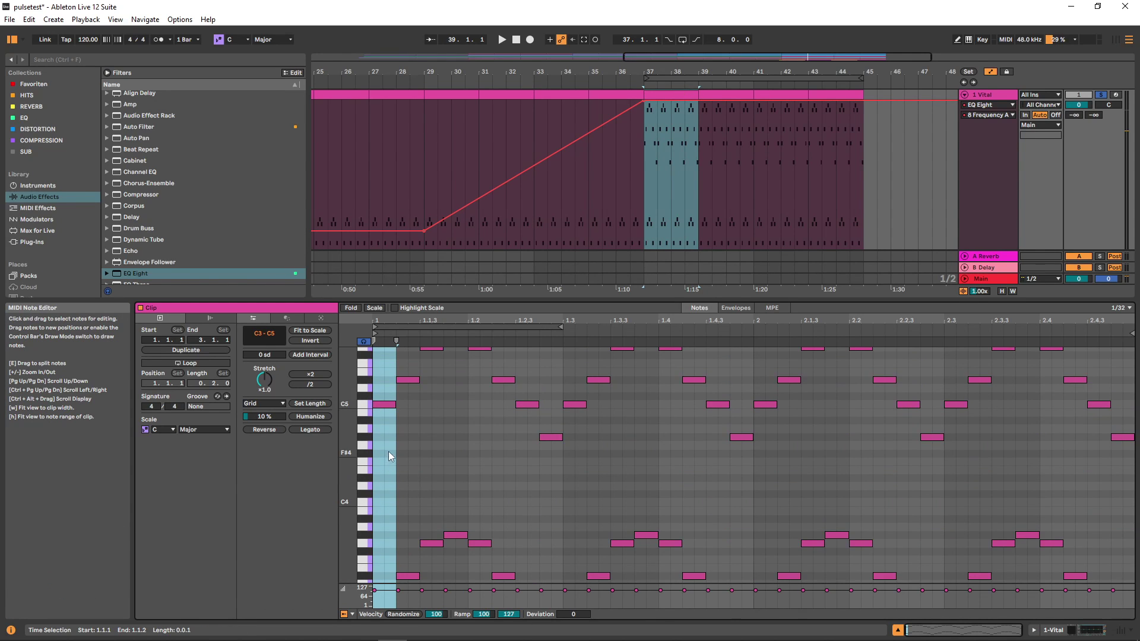
left_click(640, 184)
key("space")
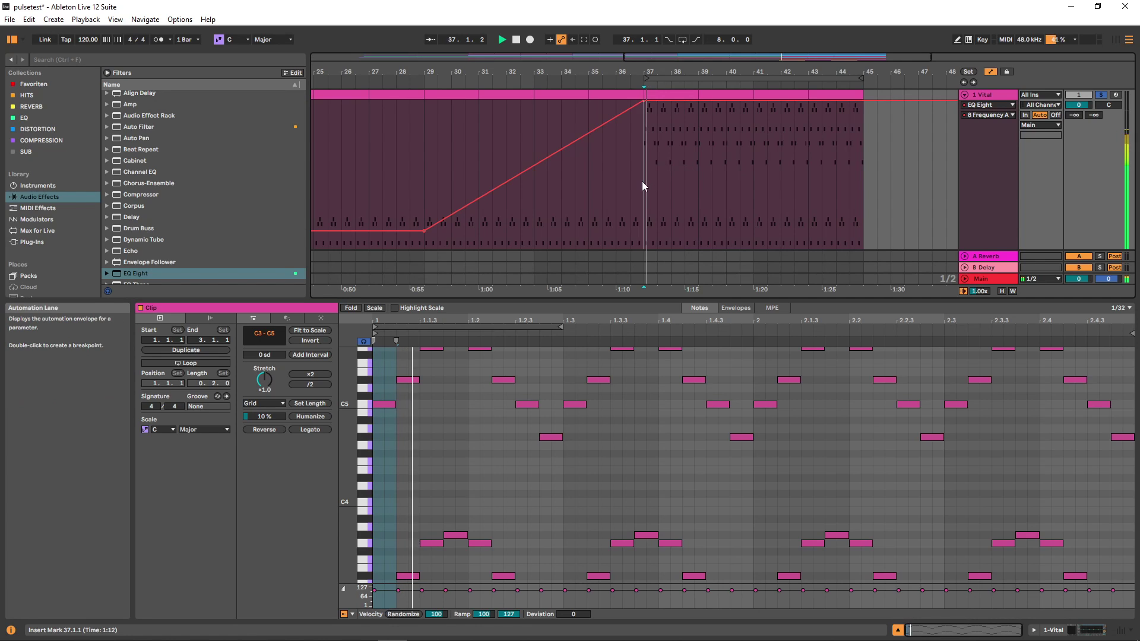
Turn band 1 of the first EQ Eight into a low cut at about 86 Hz.
key("shift+Tab")
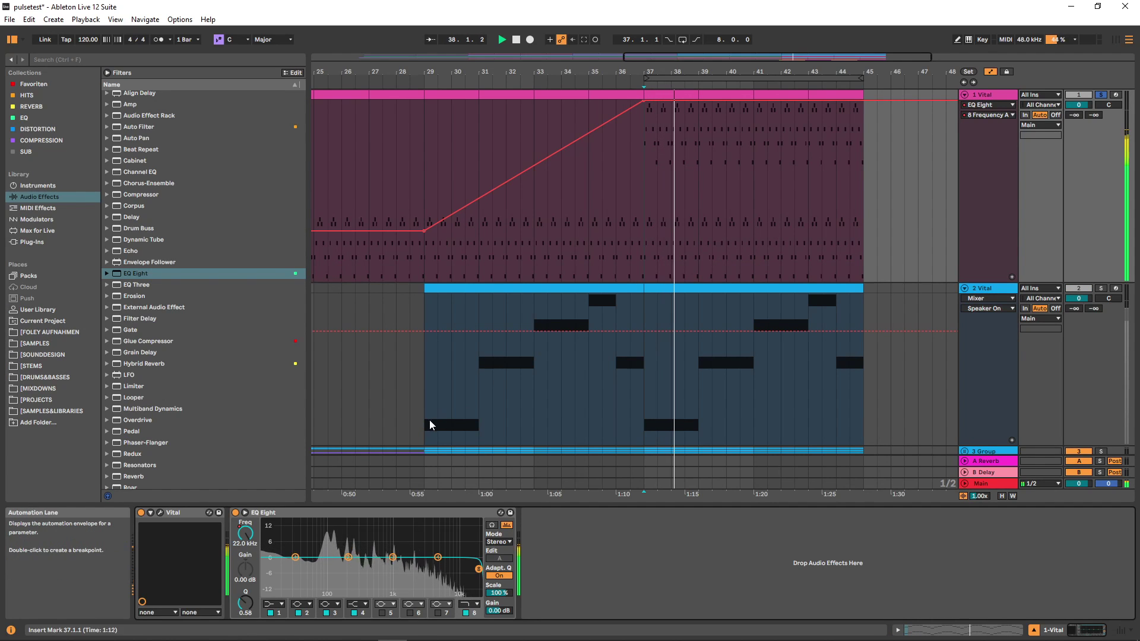
left_click(282, 604)
left_click(274, 541)
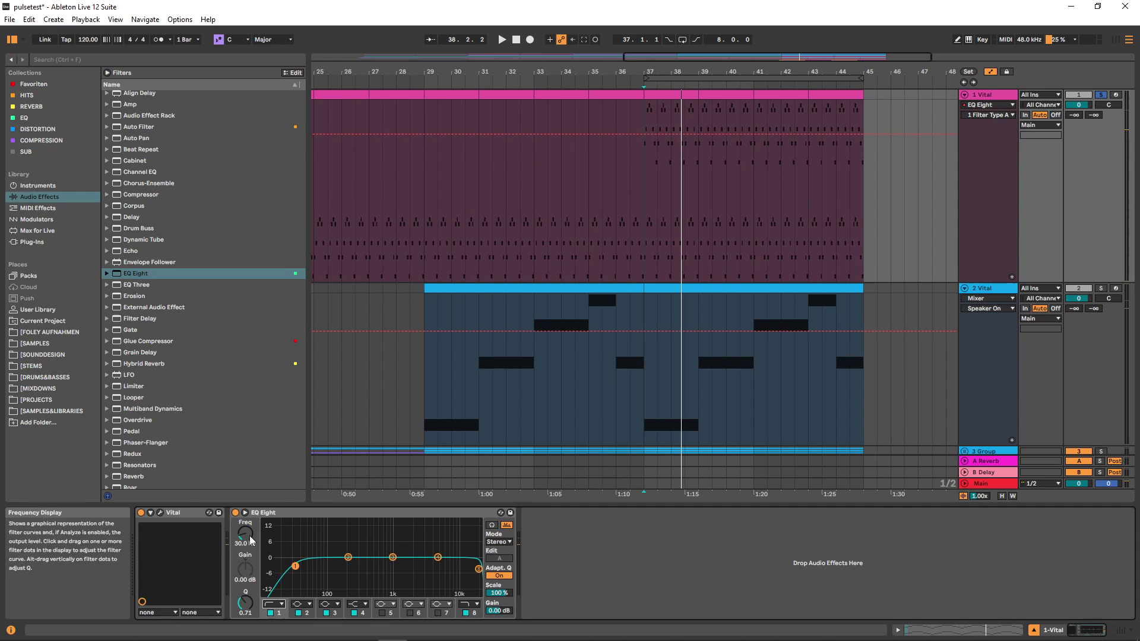
left_click_drag(295, 558, 325, 566)
Add a second EQ Eight with a band 8 high cut at about 3 kHz.
double_click(127, 277)
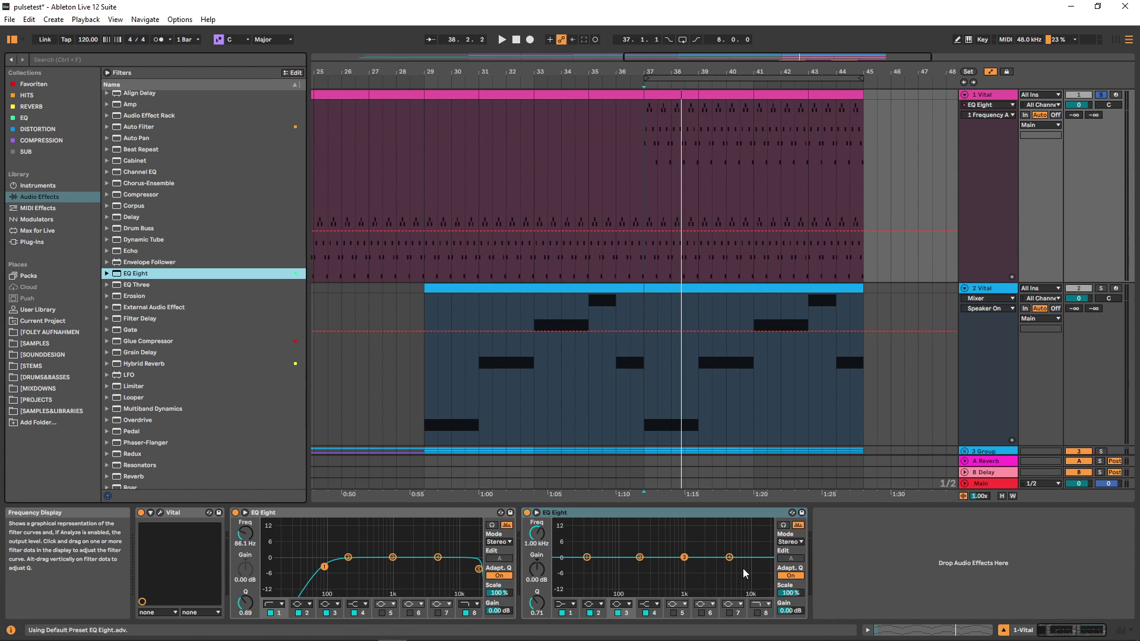
left_click_drag(764, 567, 716, 569)
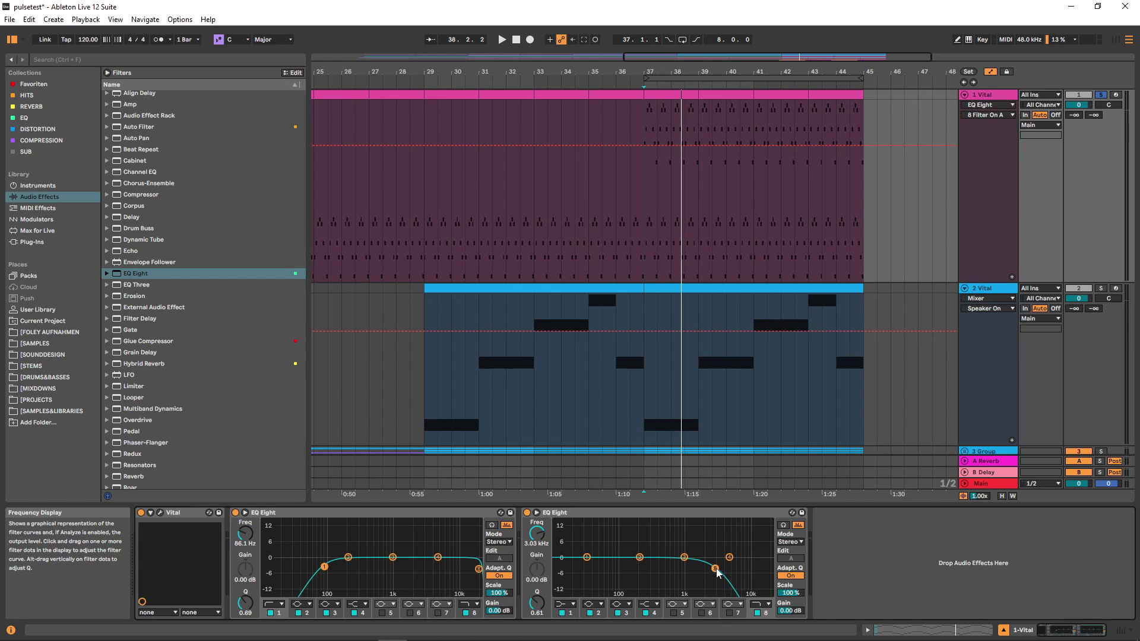
Fine-tune the first EQ's low cut to about 150 Hz and the second's high cut to about 3.37 kHz during playback.
key("space")
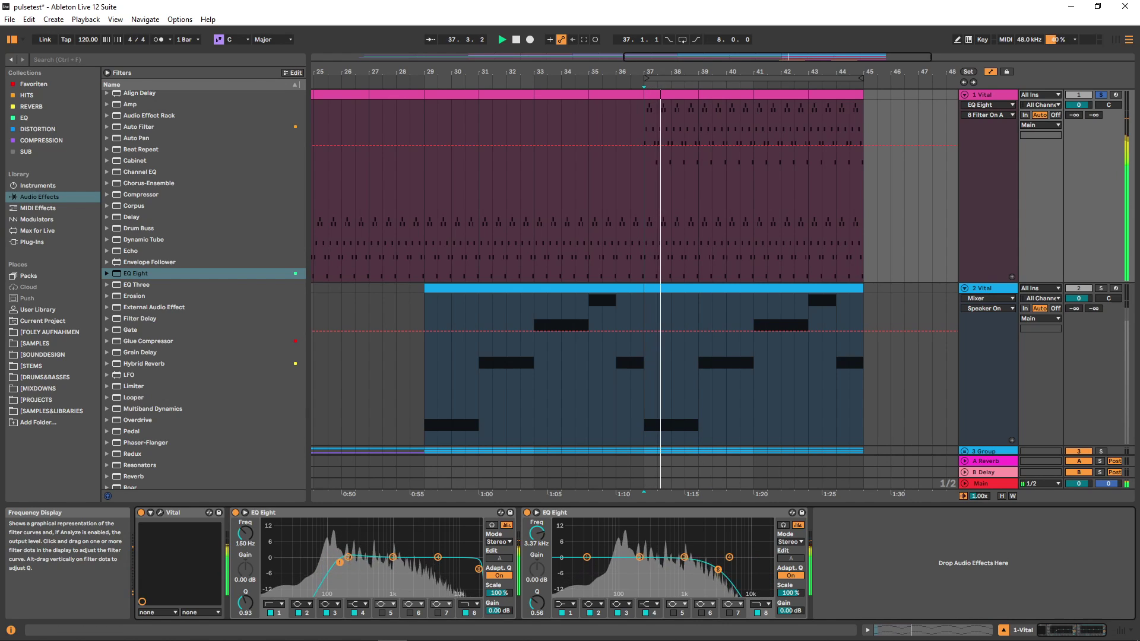
left_click_drag(339, 563, 341, 569)
key("space")
key("space")
key("space")
Solo the 2 Vital track and open its clip at bar 29 to examine the bass notes.
left_click(439, 289)
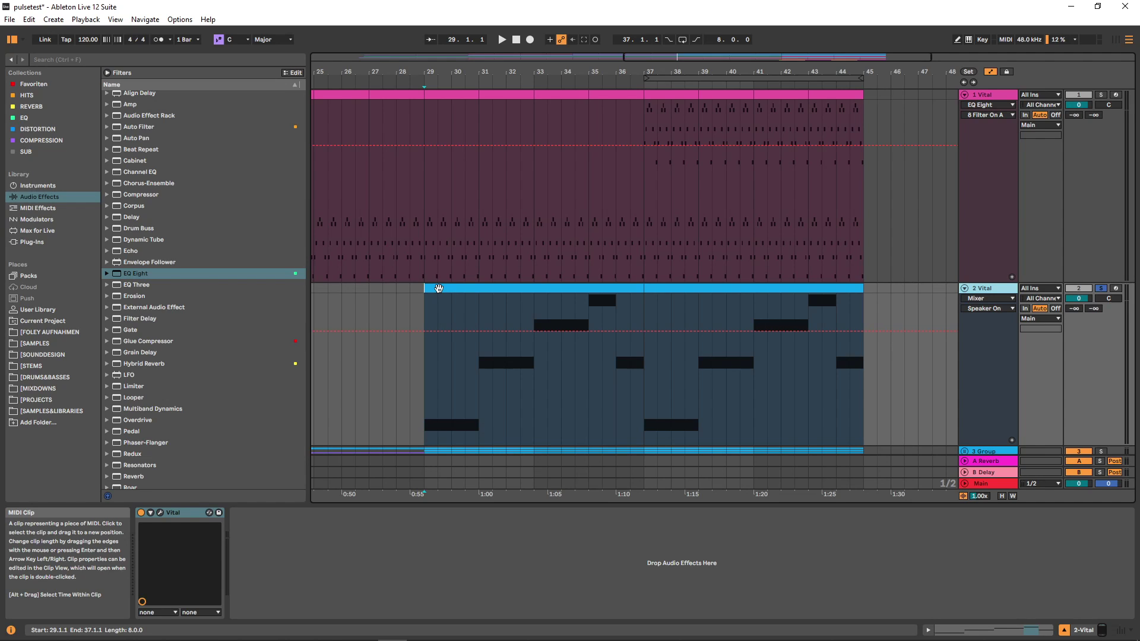
double_click(450, 292)
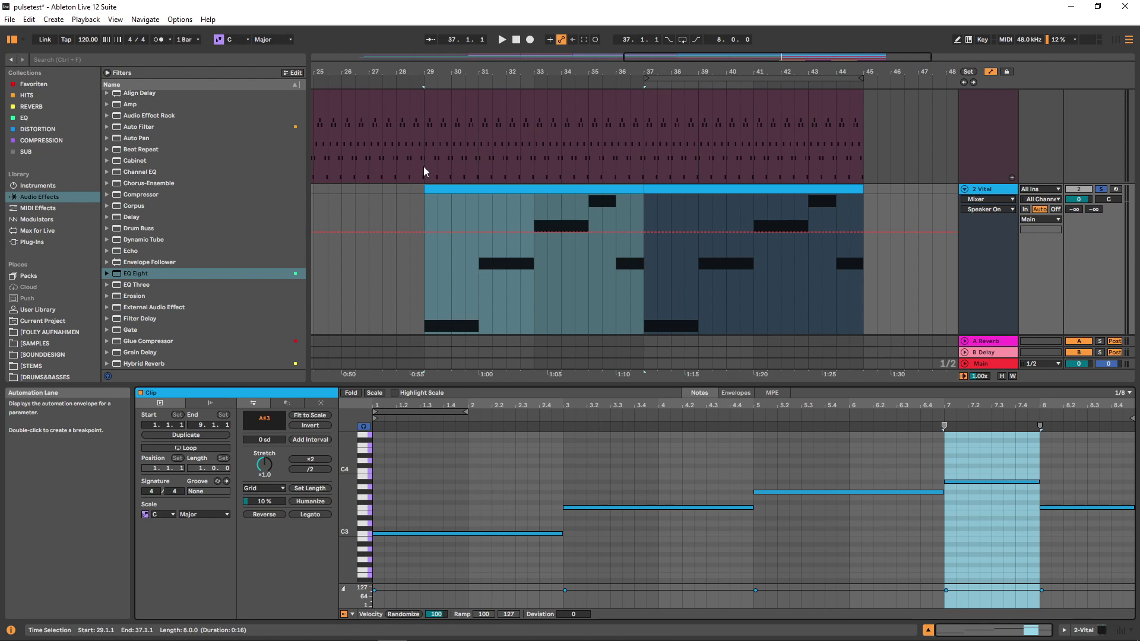
left_click_drag(505, 265, 384, 135)
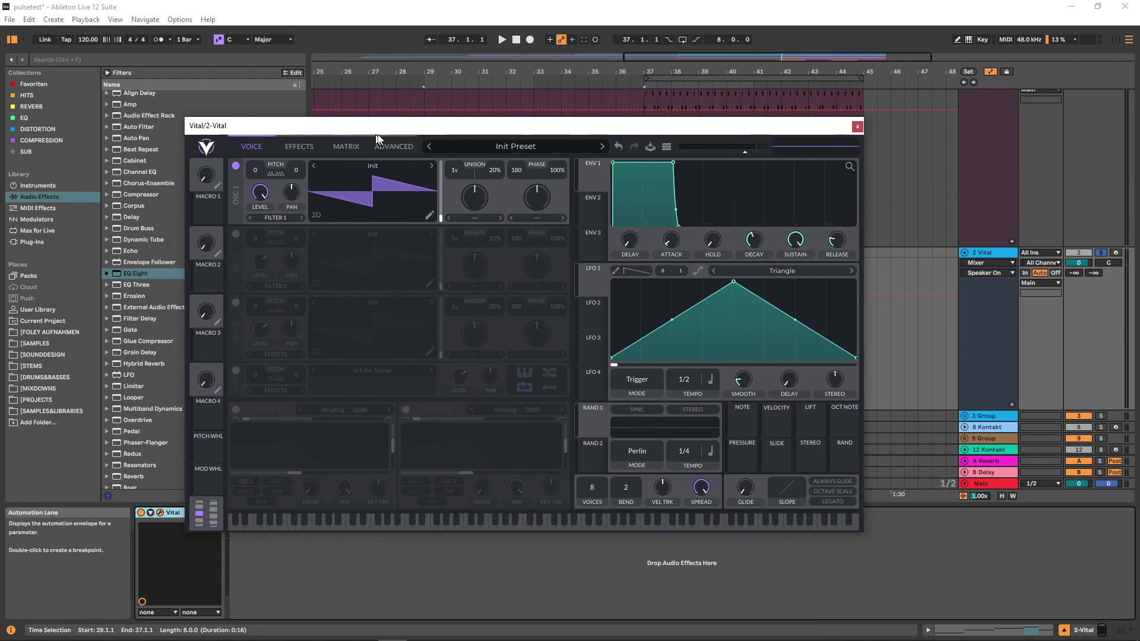
In the second track's Vital, enable oscillator 2, transpose oscillator 1 to -24 and oscillator 2 to -36, and play it.
left_click_drag(263, 170, 263, 239)
left_click(272, 247)
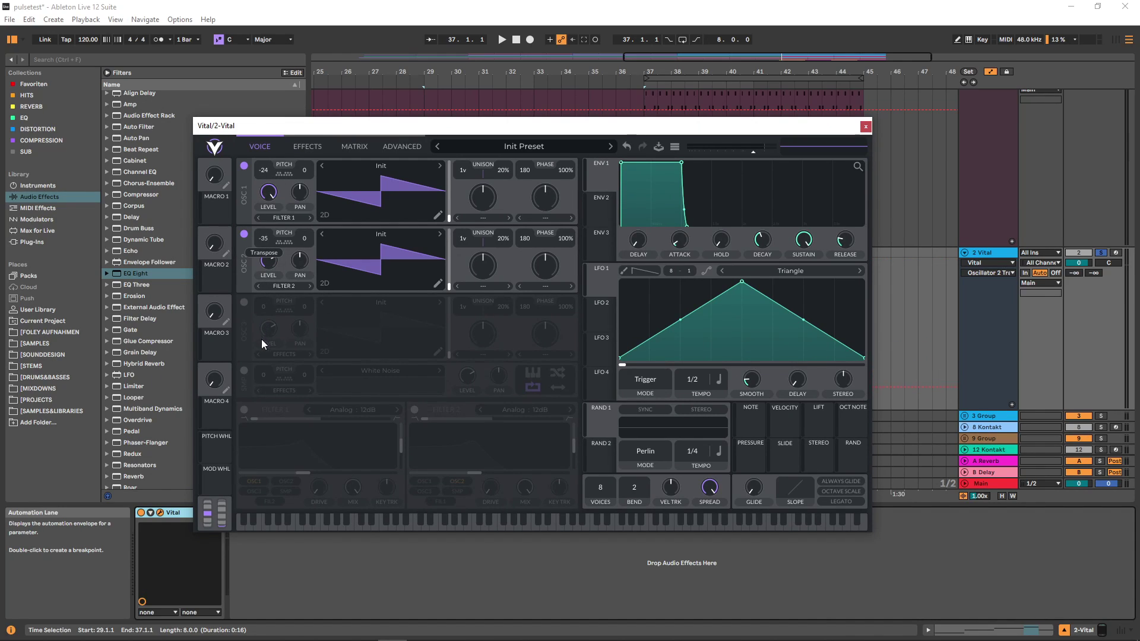
left_click_drag(262, 353, 262, 341)
left_click_drag(408, 132, 395, 287)
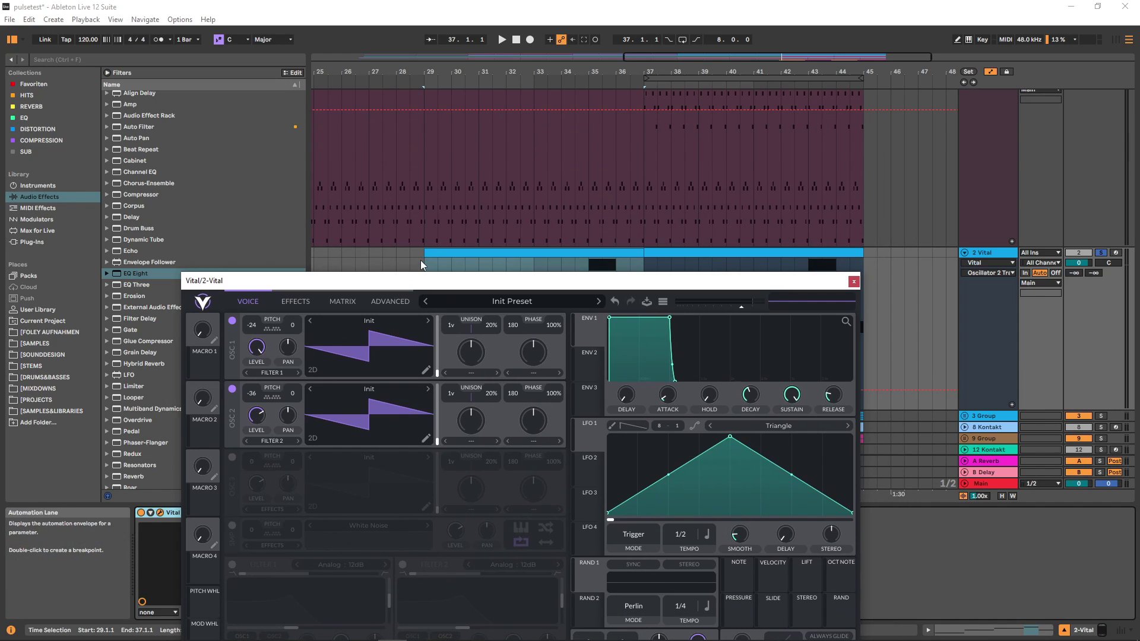
key("space")
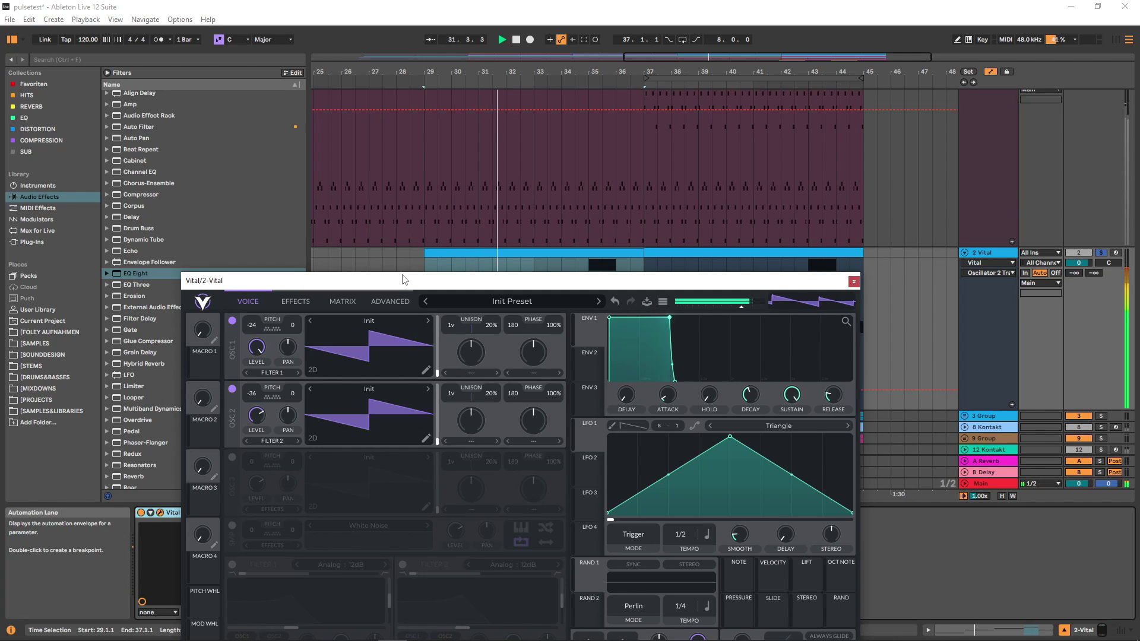
Set oscillator 1's unison to 5 voices with 6% detune and enable Filter 1 for oscillators 1 and 2.
left_click_drag(405, 284, 436, 260)
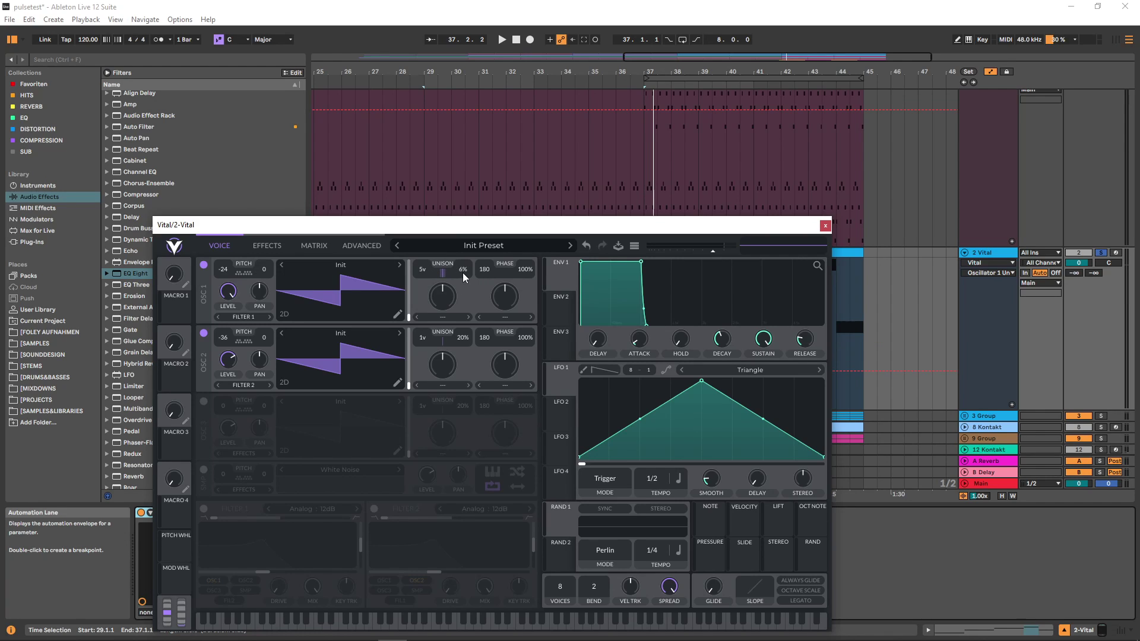
left_click_drag(342, 230, 348, 198)
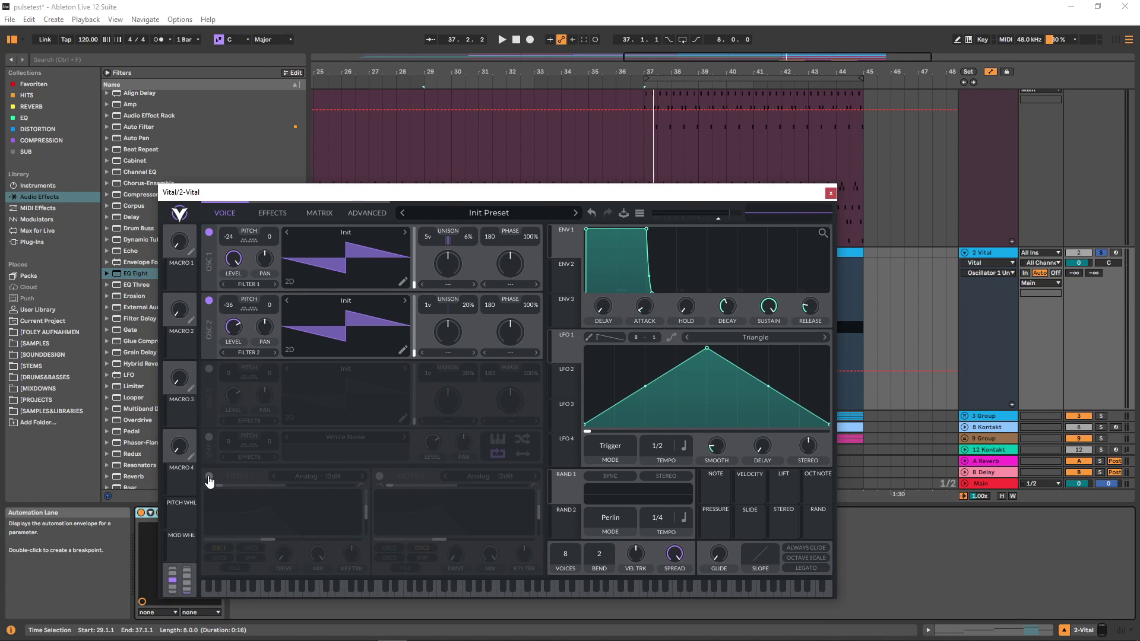
left_click(209, 477)
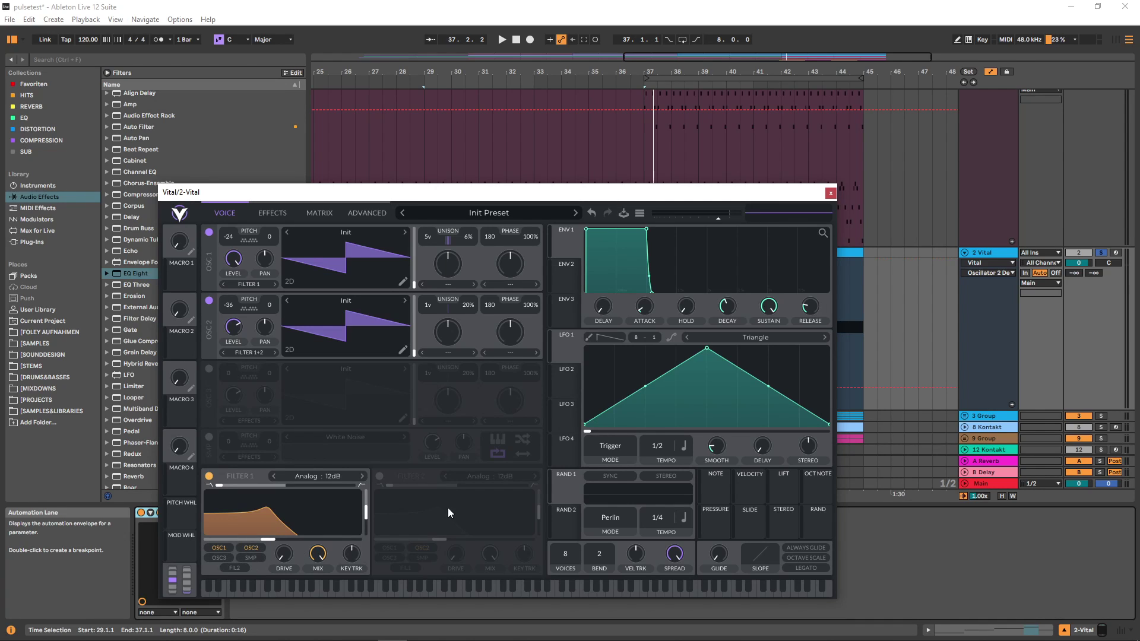
Assign LFO 1 to the modulation of Filter 1's cutoff, shape it as a falling ramp, and set its tempo to 1/16.
left_click_drag(568, 354, 199, 539)
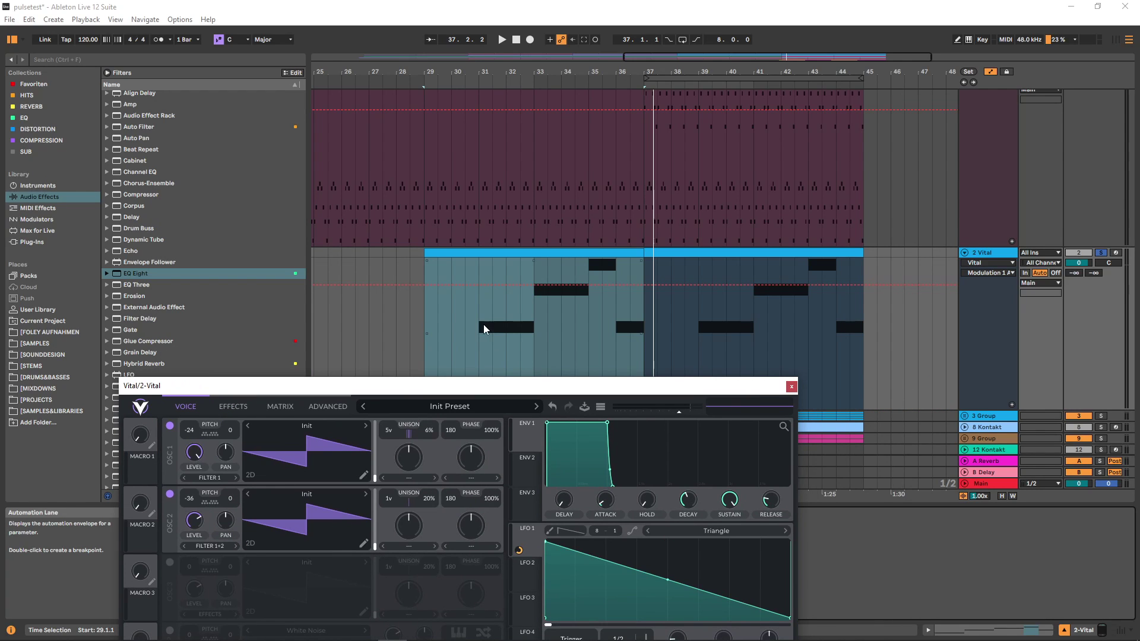
left_click_drag(472, 389, 453, 158)
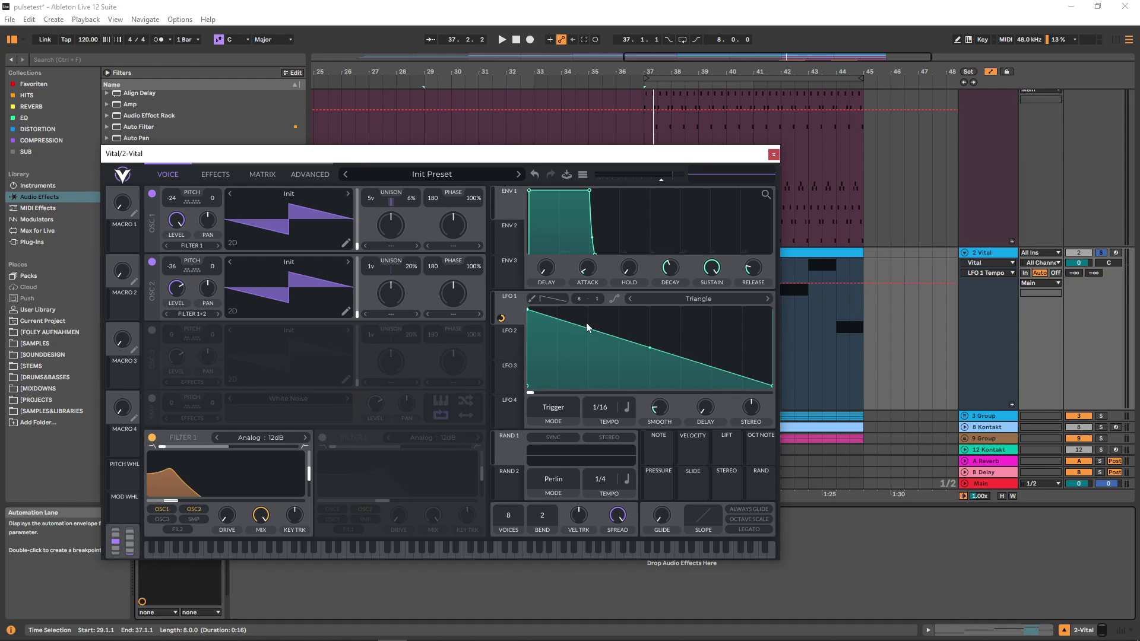
mouse_move(535, 156)
left_mouse_down()
mouse_move(522, 248)
mouse_move(532, 165)
left_mouse_up()
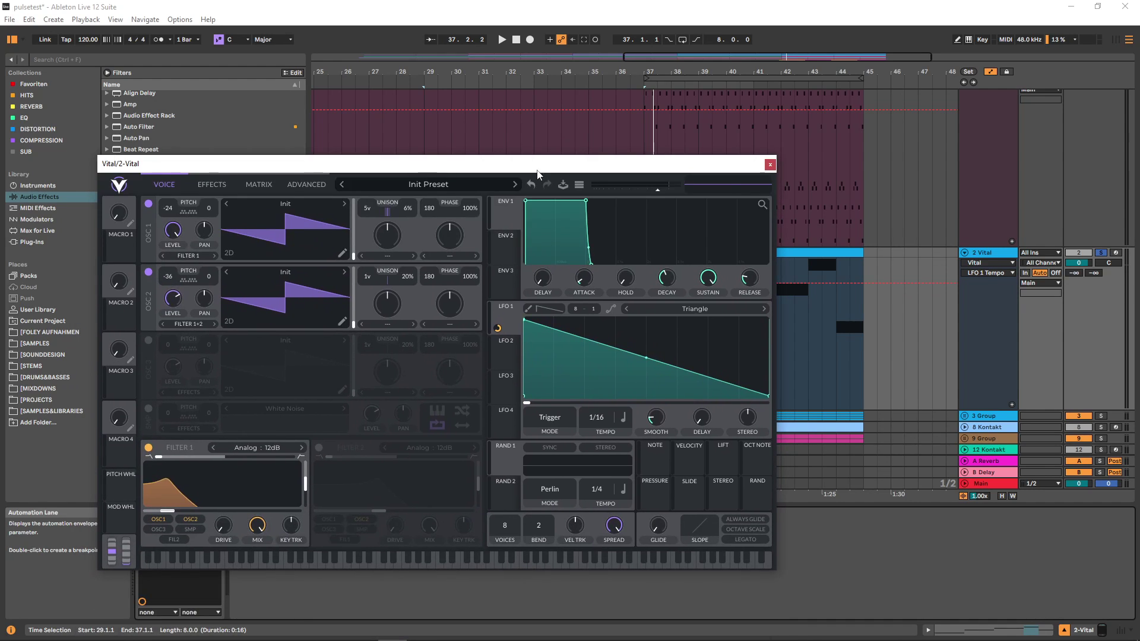
During playback, bend LFO 1's falling ramp into an outward curve and lower Filter 1's cutoff while raising its resonance slightly.
key("space")
left_click_drag(603, 425, 607, 424)
left_click_drag(644, 358, 599, 369)
left_click_drag(168, 510, 224, 485)
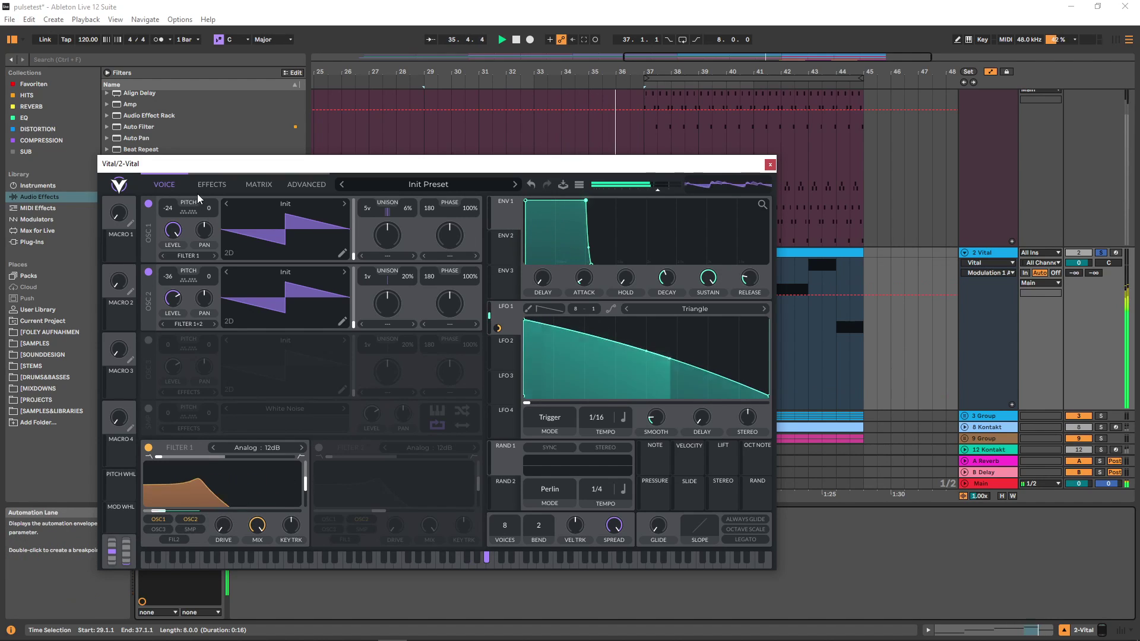
Enable Vital's multiband compressor and soft-clip distortion with about 2.4 dB of drive, and close the plug-in window.
left_click(213, 186)
left_click(149, 245)
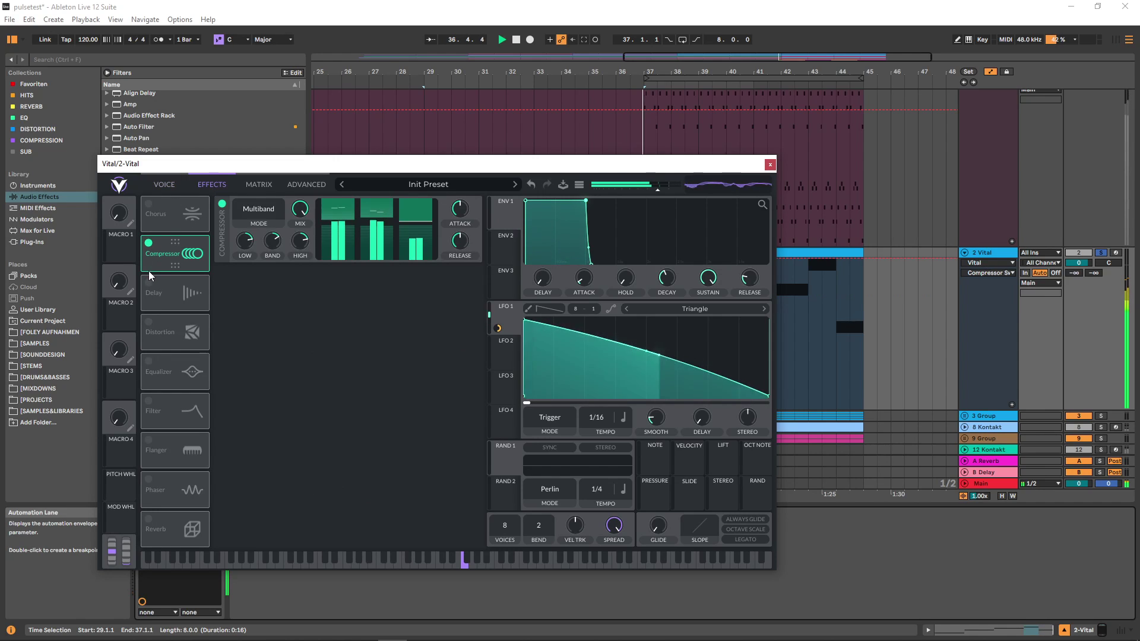
left_click(148, 322)
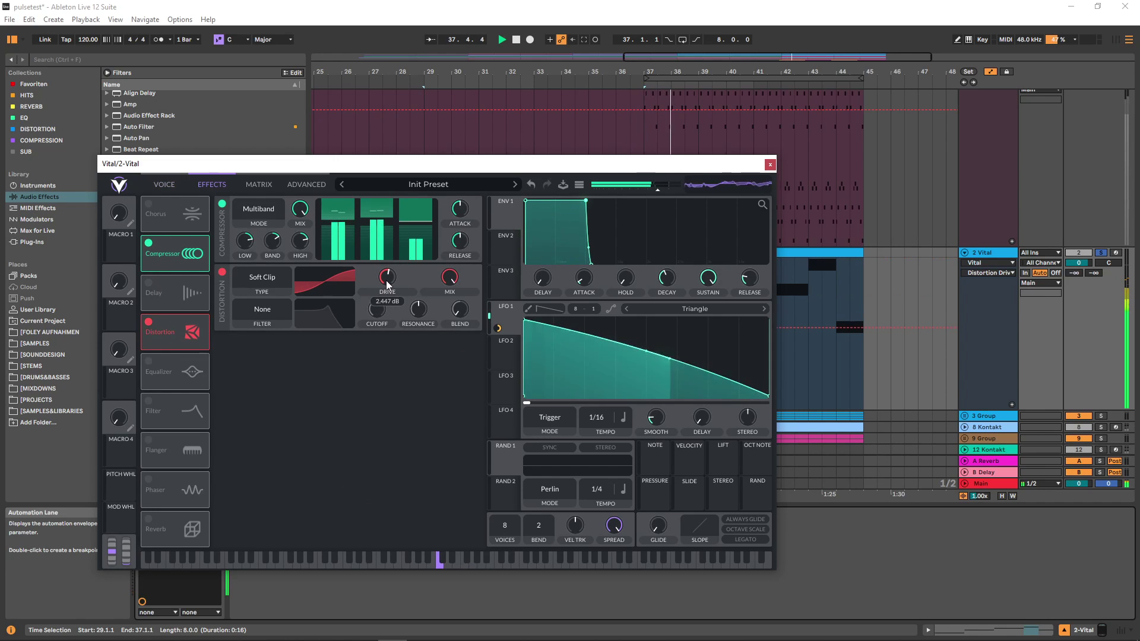
left_click(770, 164)
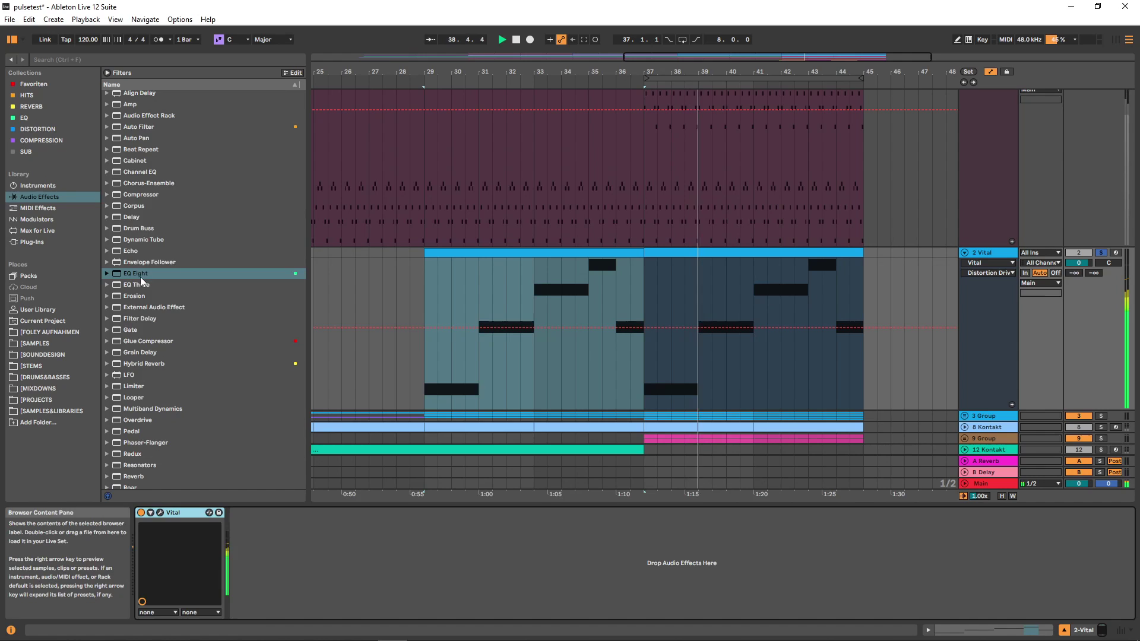
Add an EQ Eight after the bass Vital and enable band 8 as a high cut at about 323 Hz.
double_click(135, 273)
left_click(467, 613)
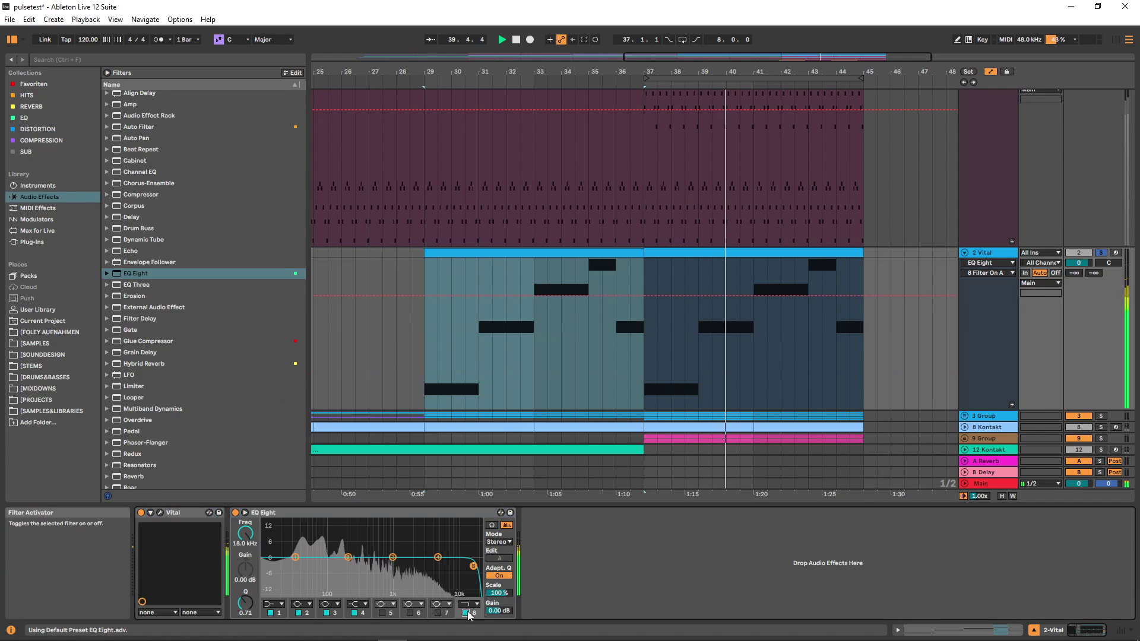
left_click_drag(475, 566, 361, 568)
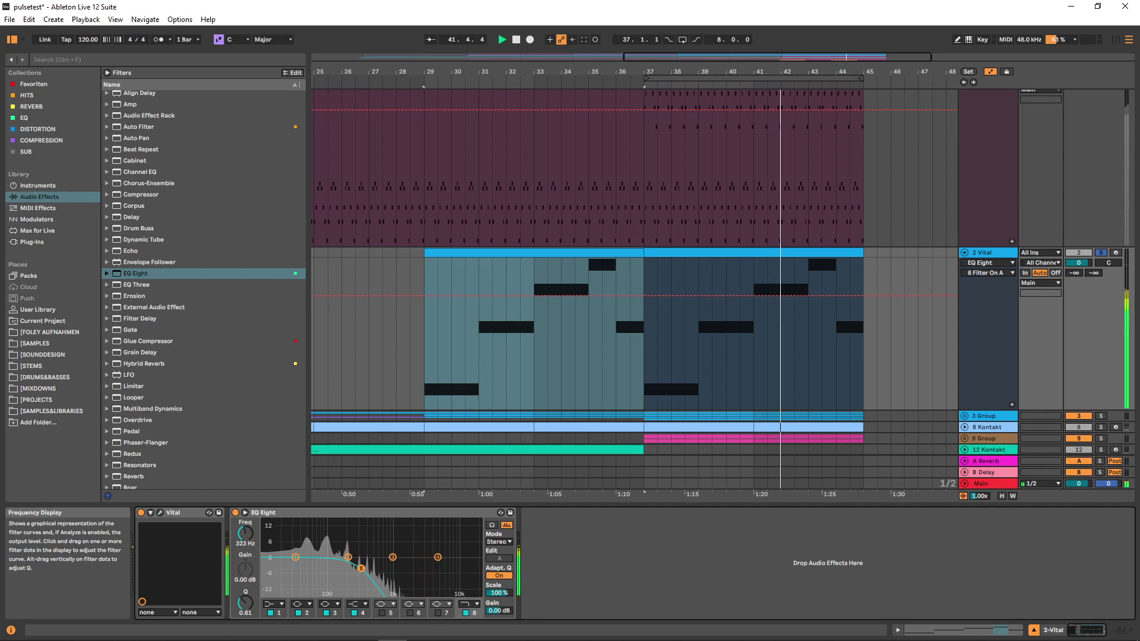
Stop playback and automate the high-cut frequency to rise from about 63.5 Hz at bar 29 to 22 kHz at bar 37.
key("space")
left_click_drag(245, 533, 245, 594)
left_click_drag(422, 409, 643, 259)
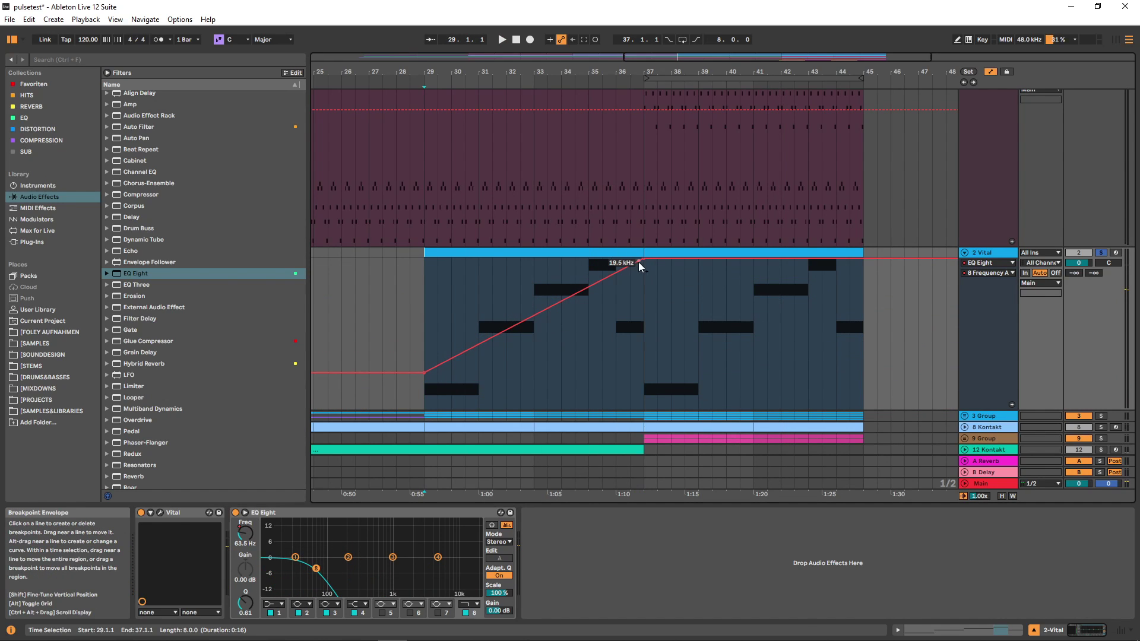
Add a second EQ Eight with a band 8 high cut near 9 kHz and a band 1 low cut at about 42 Hz.
key("Return")
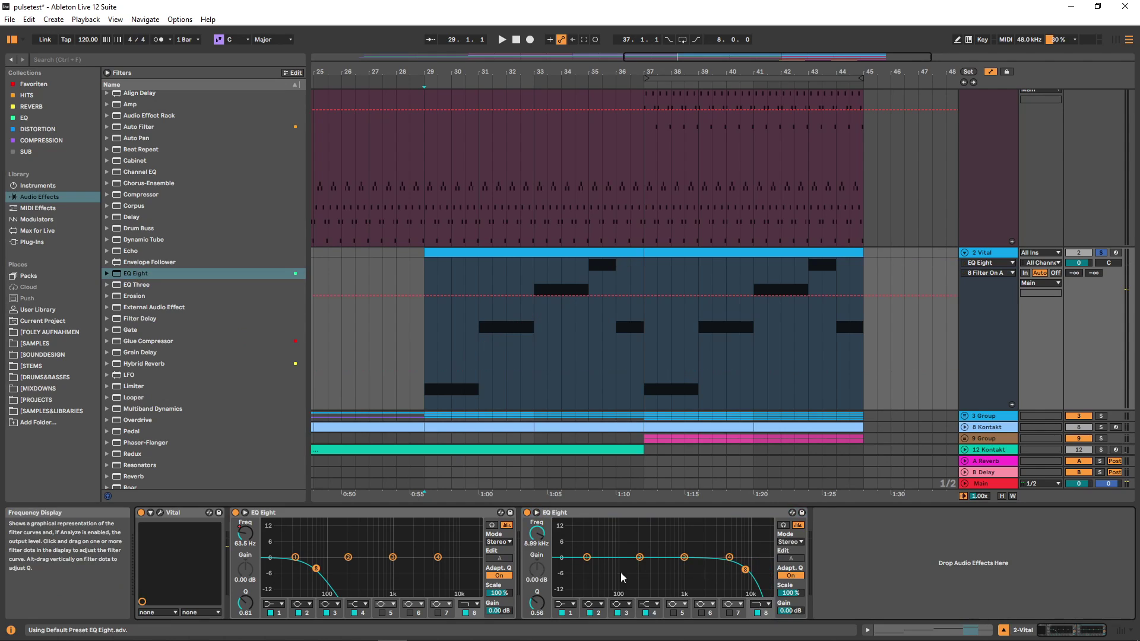
left_click(564, 605)
left_click(568, 534)
left_click_drag(586, 566, 580, 568)
left_click(569, 604)
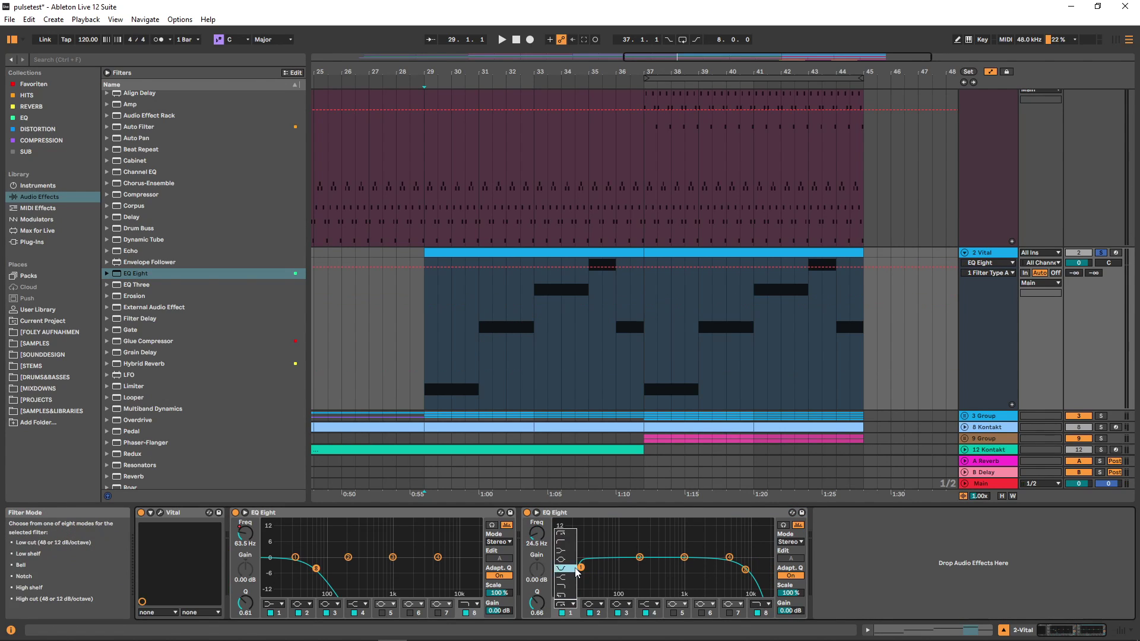
left_click(573, 568)
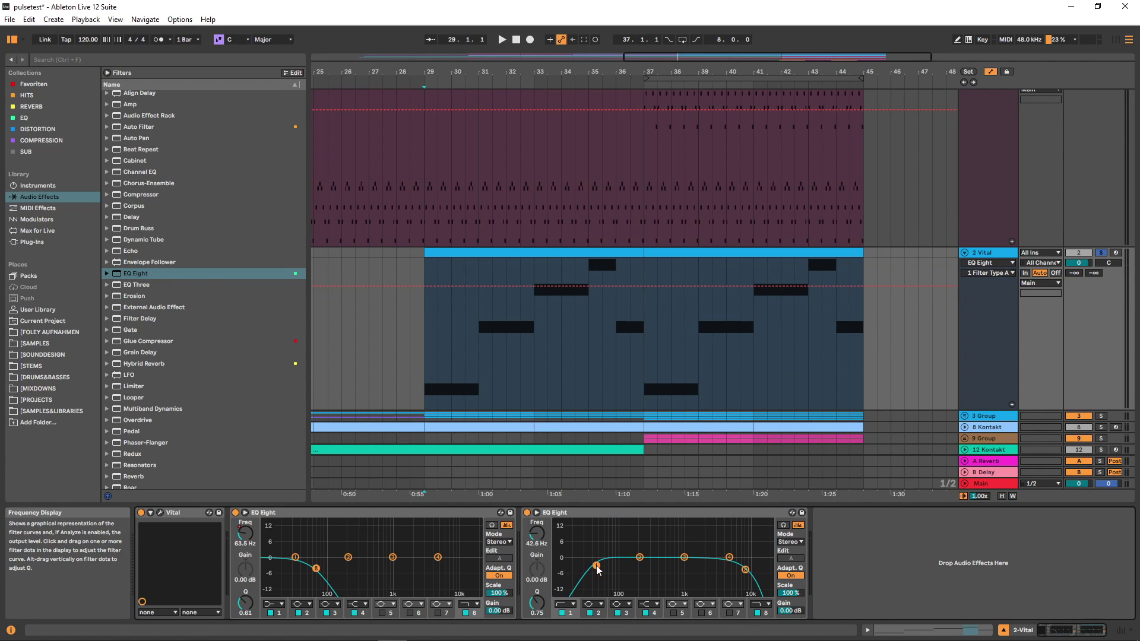
During playback, dip the second EQ's band 2 about 2.85 dB at 276 Hz and raise the high-cut automation's start to 97 Hz.
key("space")
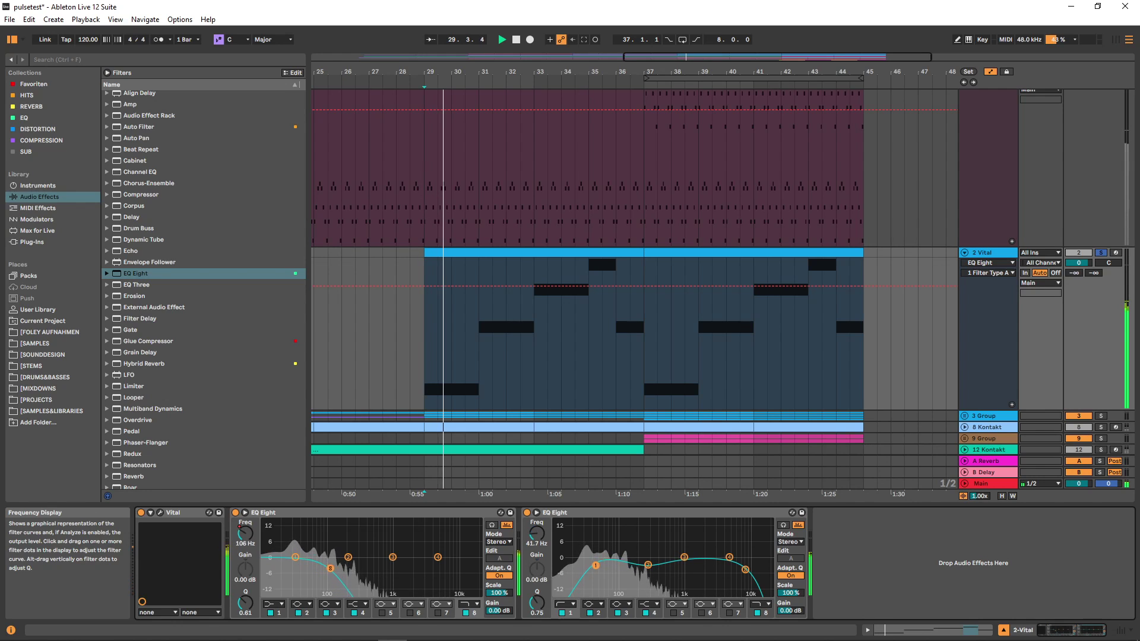
left_click(648, 565)
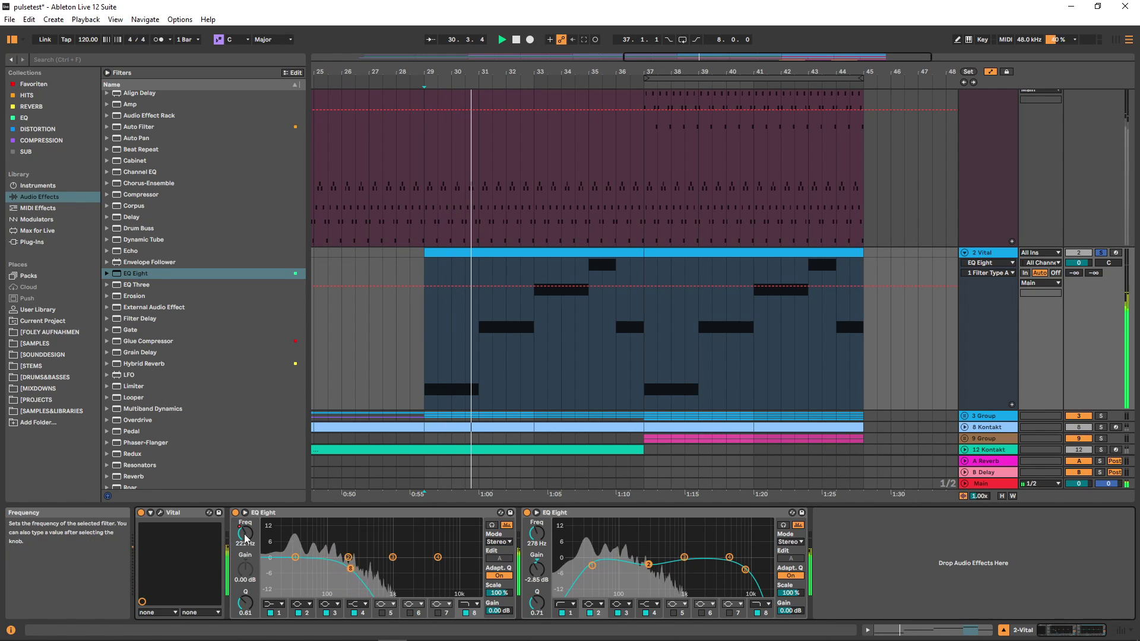
left_click_drag(425, 374, 424, 364)
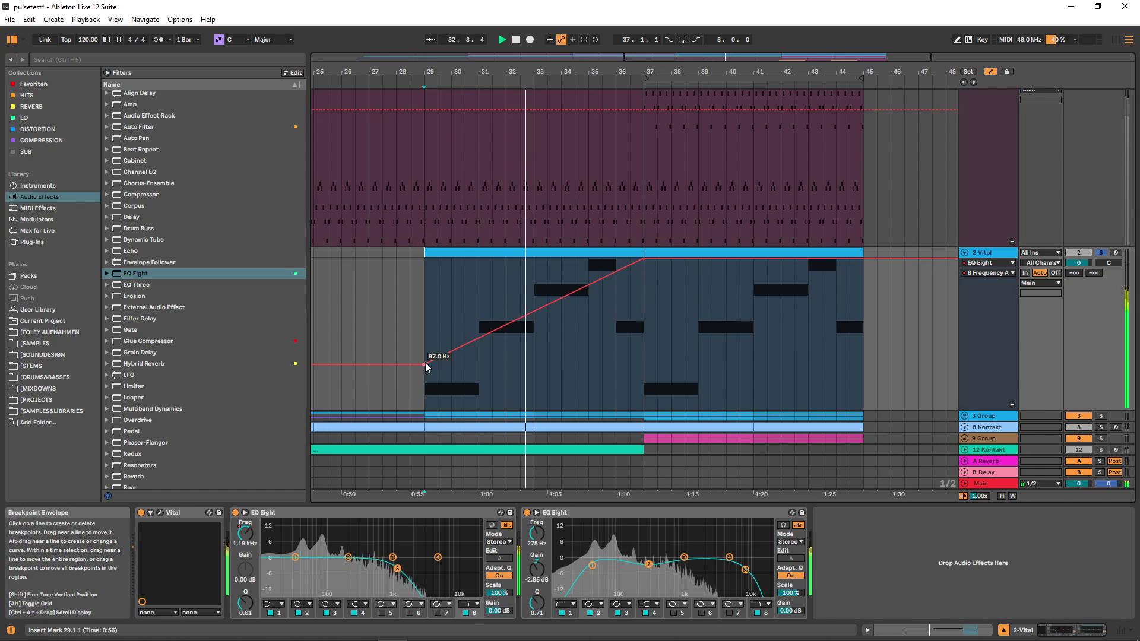
Solo the 1 Vital track as well, and set the second bass EQ's high cut to about 2.97 kHz and band 2 to -3.10 dB at 272 Hz.
scroll(829, 242, "up", 2)
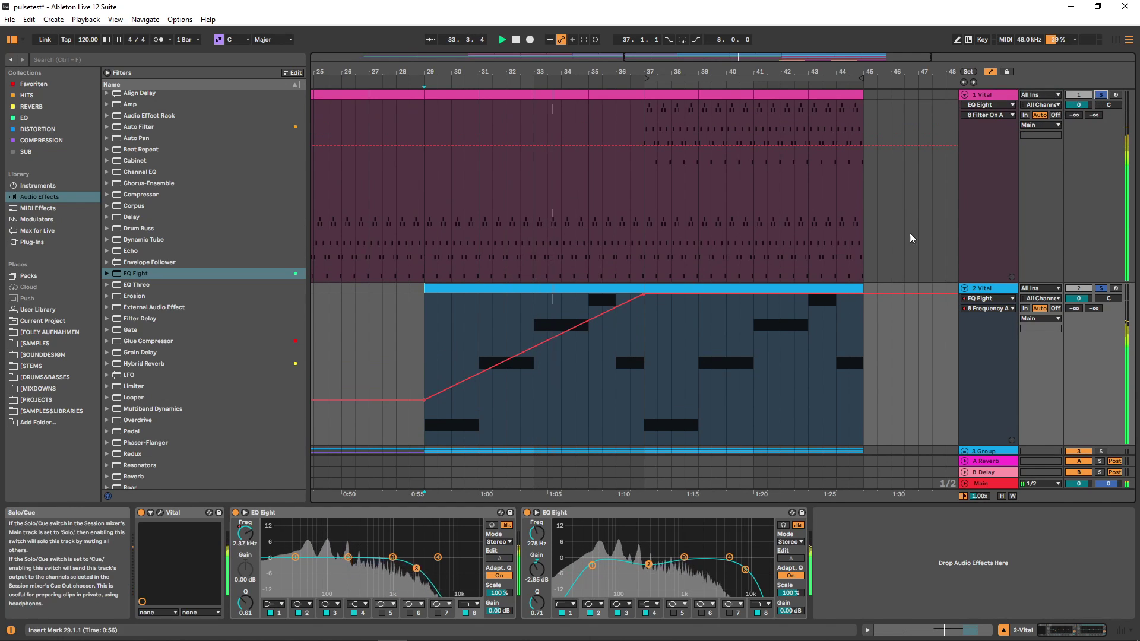
left_click_drag(745, 569, 714, 566)
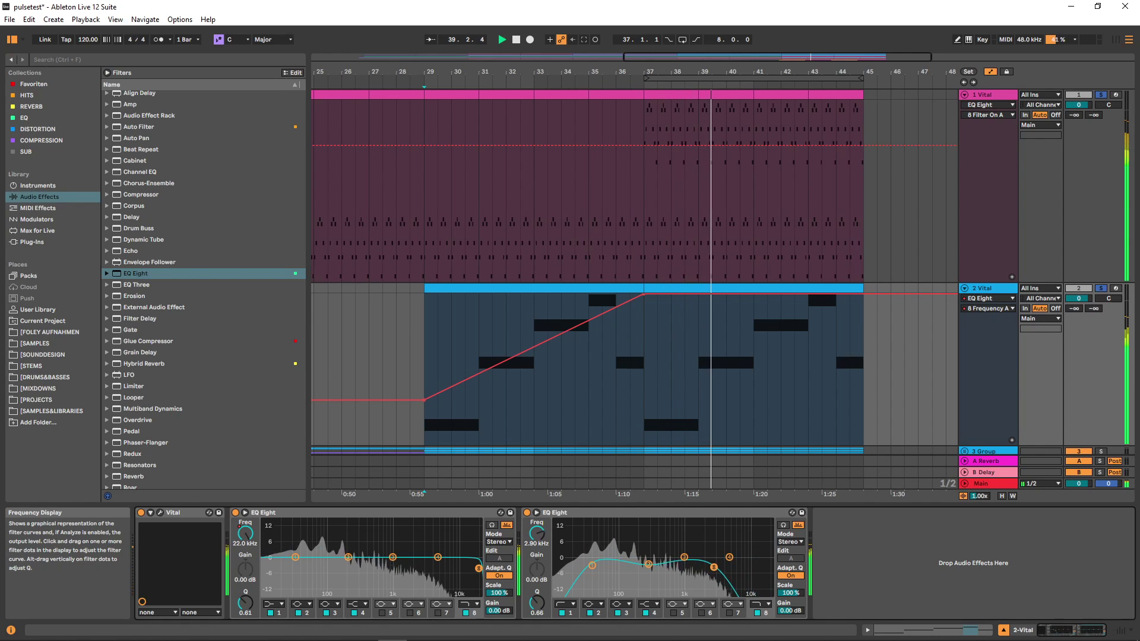
left_click(647, 565)
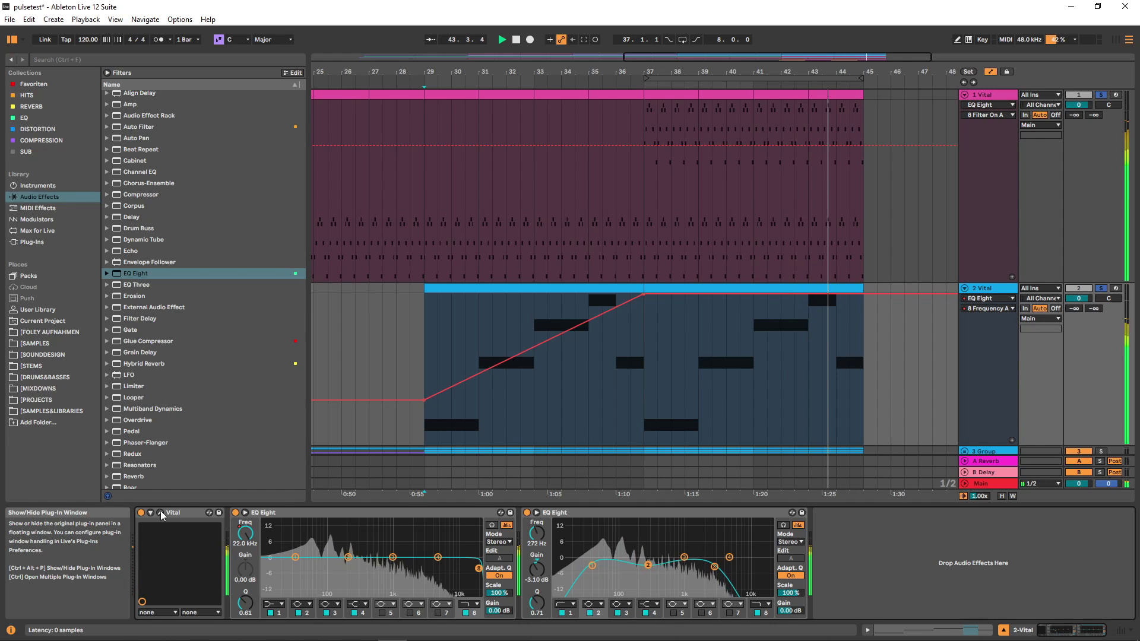
Unsolo both Vital tracks and play the full arrangement from bar 29.
key("space")
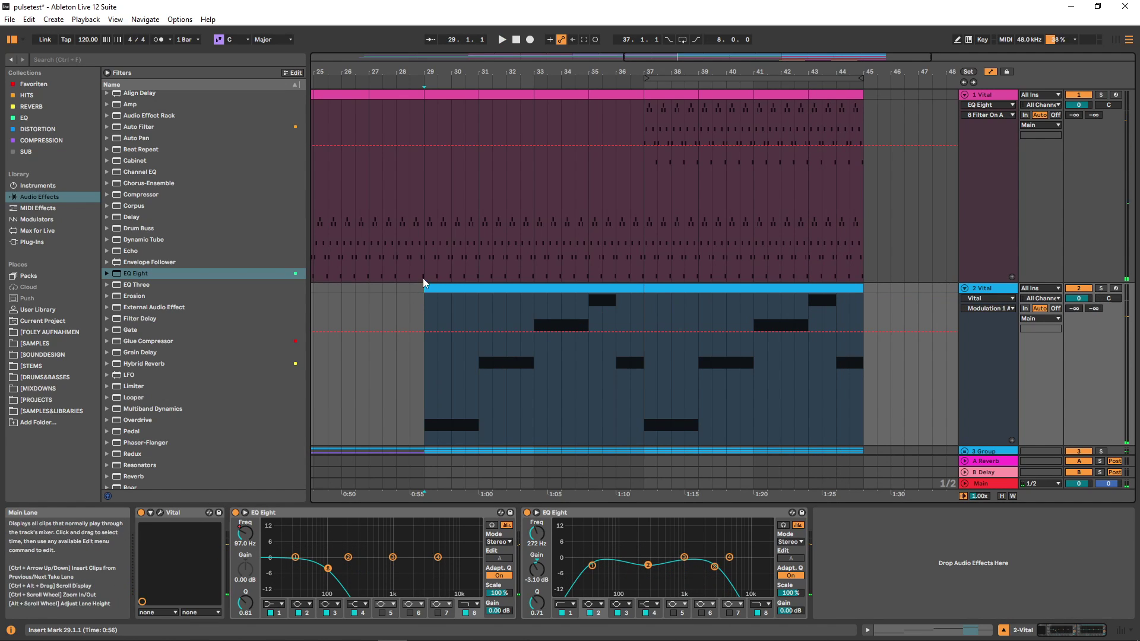
key("space")
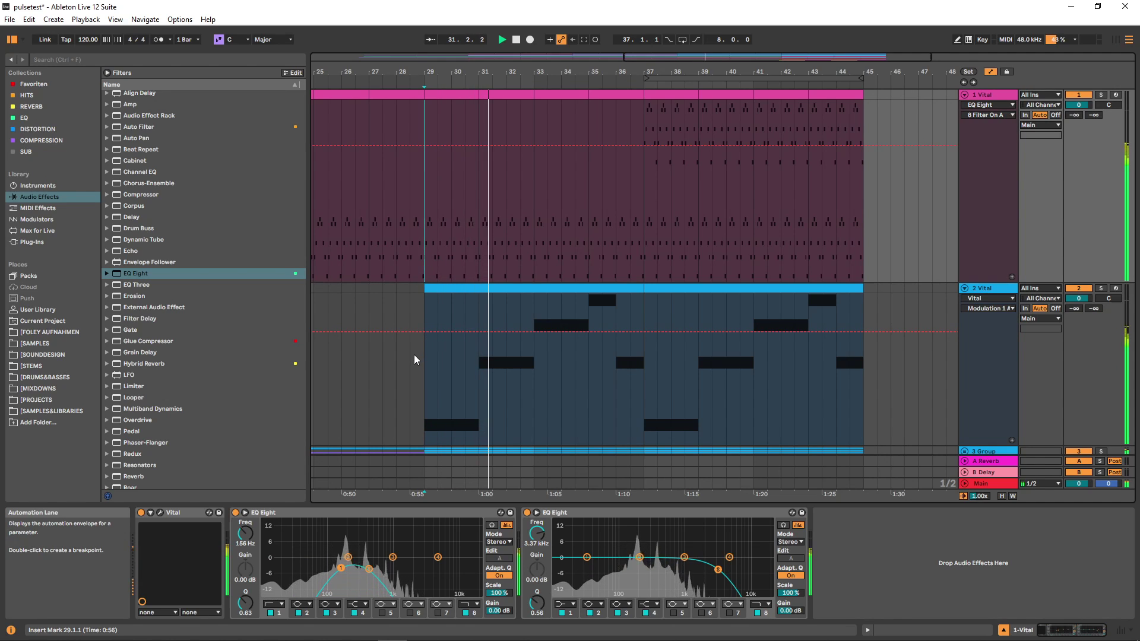
Hide the automation lanes and reduce the heights of the 1 Vital and 2 Vital tracks.
key("a")
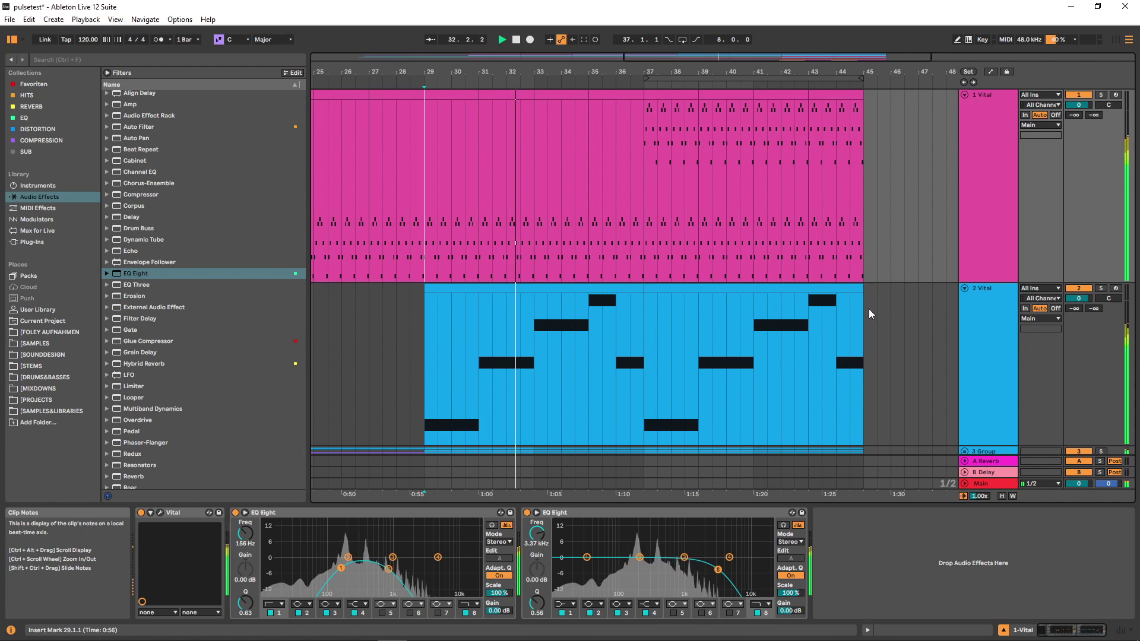
left_click_drag(985, 282, 985, 191)
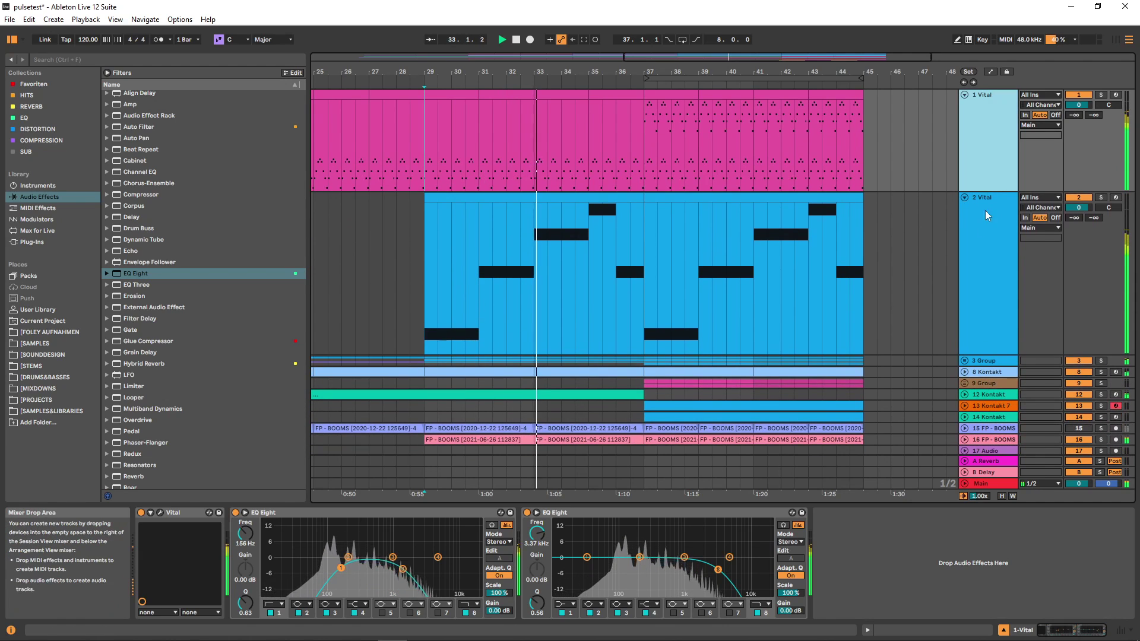
left_click(995, 352)
left_click_drag(995, 354, 995, 284)
double_click(1000, 143)
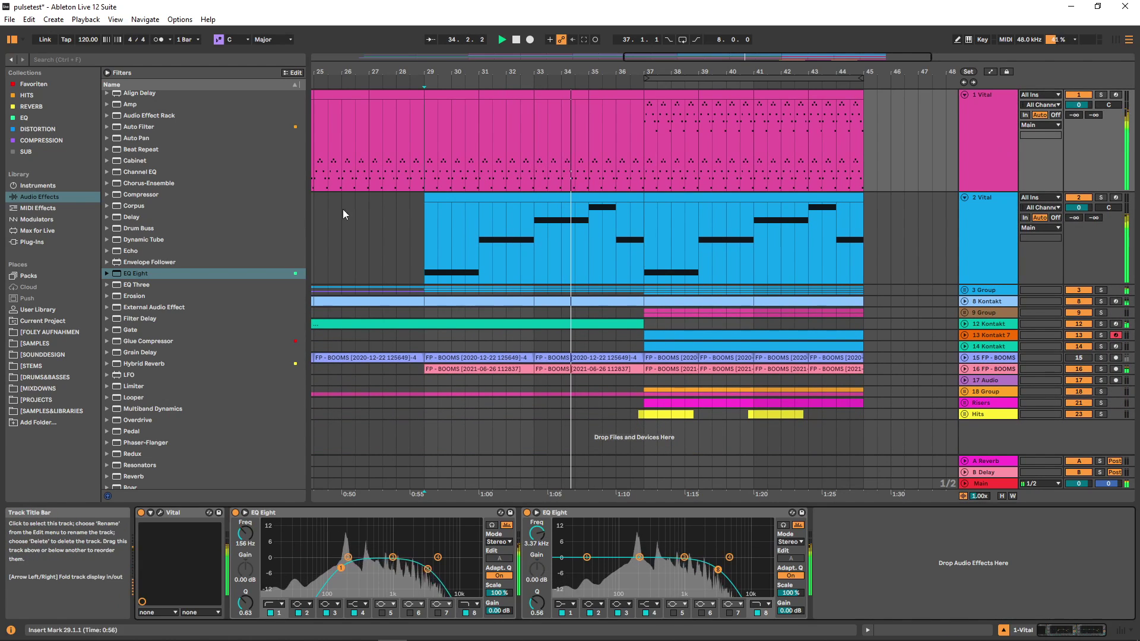
Add a Utility to the 1 Vital track with its gain at -2.78 dB and copy it to the 2 Vital track.
scroll(187, 391, "down", 5)
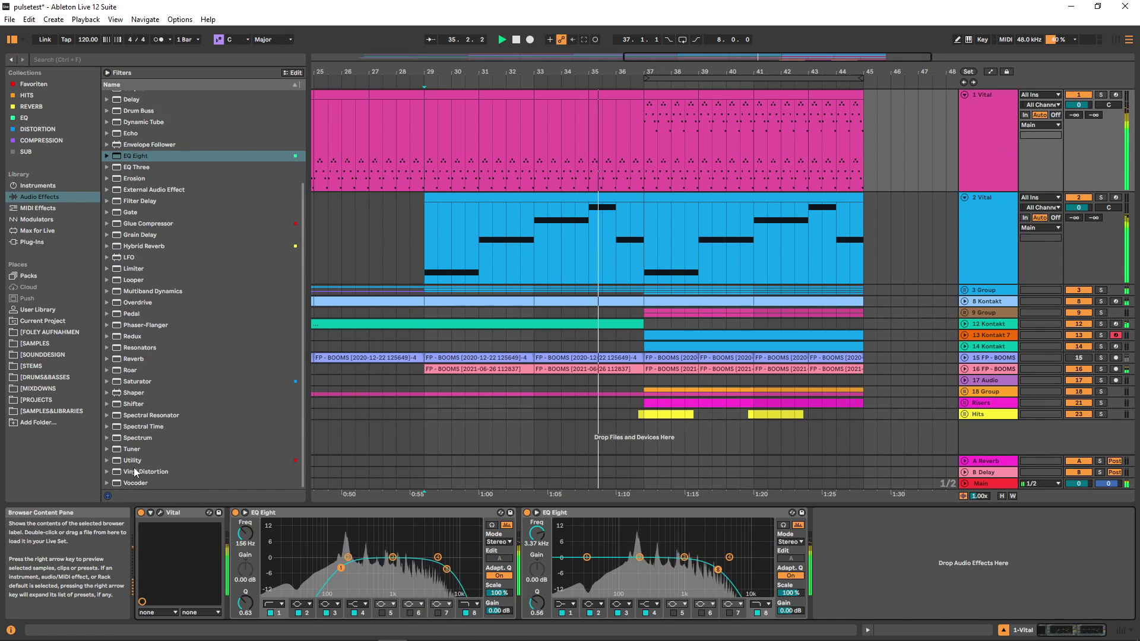
double_click(133, 461)
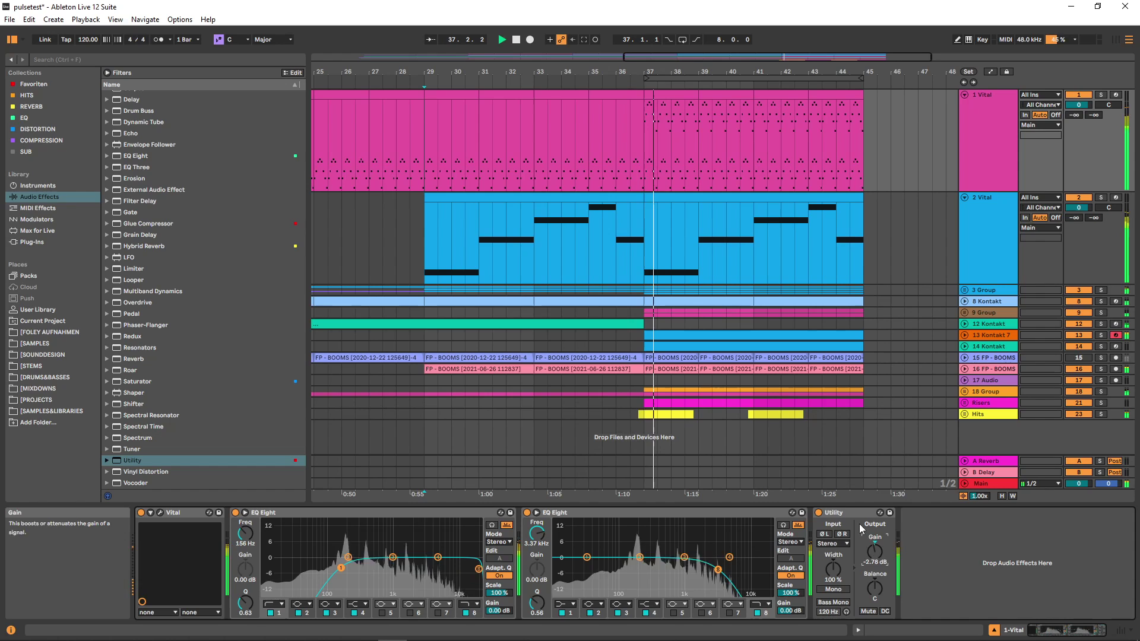
left_click_drag(856, 514, 884, 240)
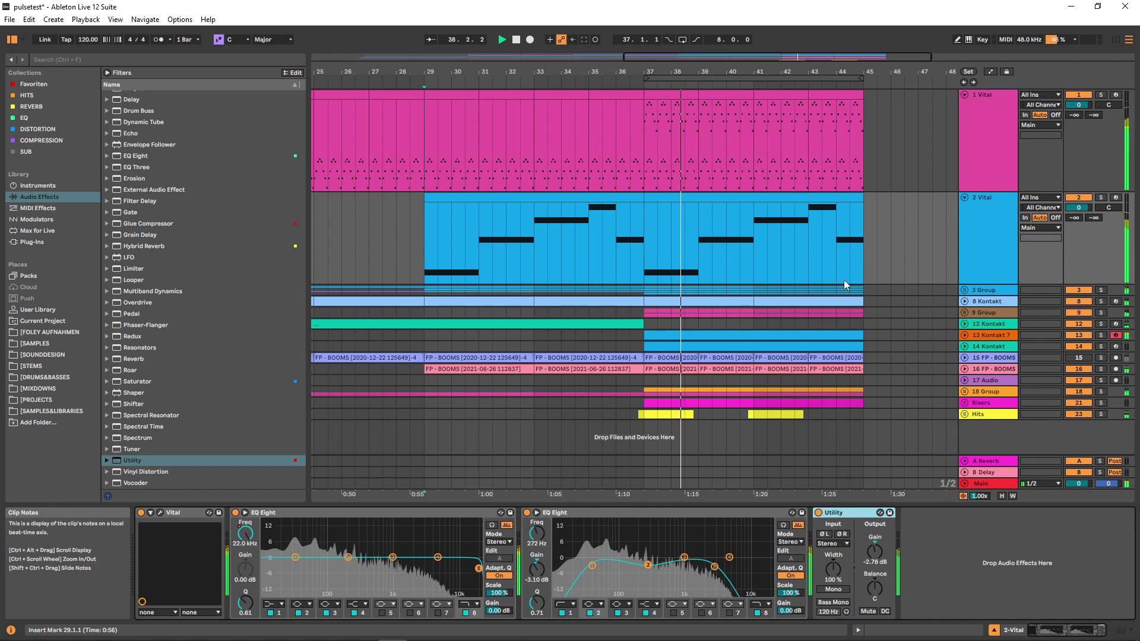
Listen to the full mix until past bar 45, stop playback and place the insert marker in the 1 Vital clip at 31.3.1.
left_click(874, 261)
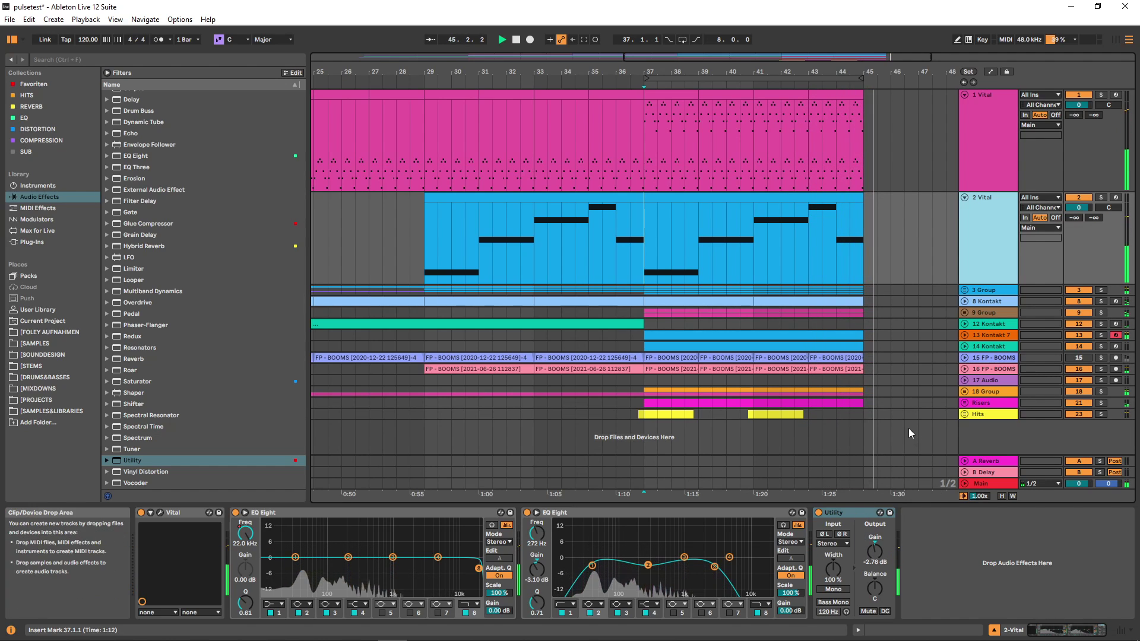
key("space")
left_click(494, 169)
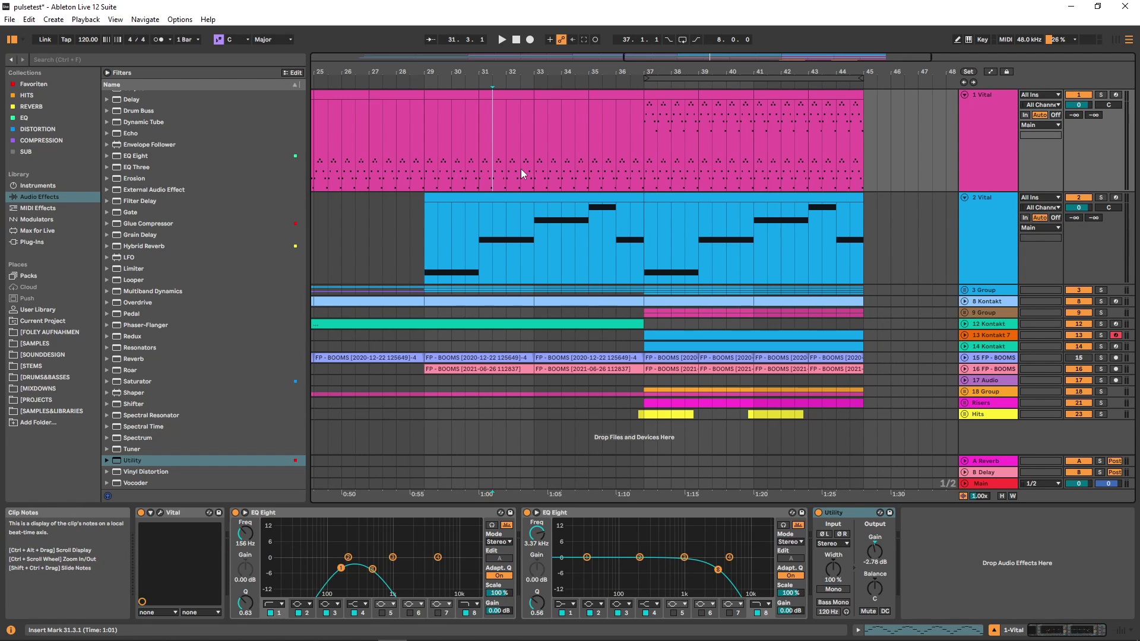